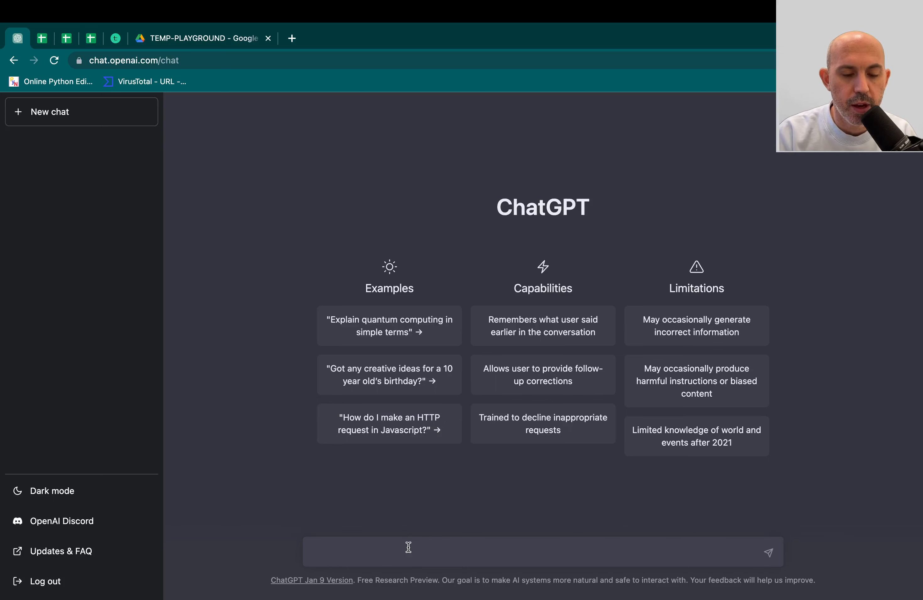
Ask the chatbot "what is ecommerce?" and follow up with "what do i need to run an ecommerce business?".
type("what is ecommerce?")
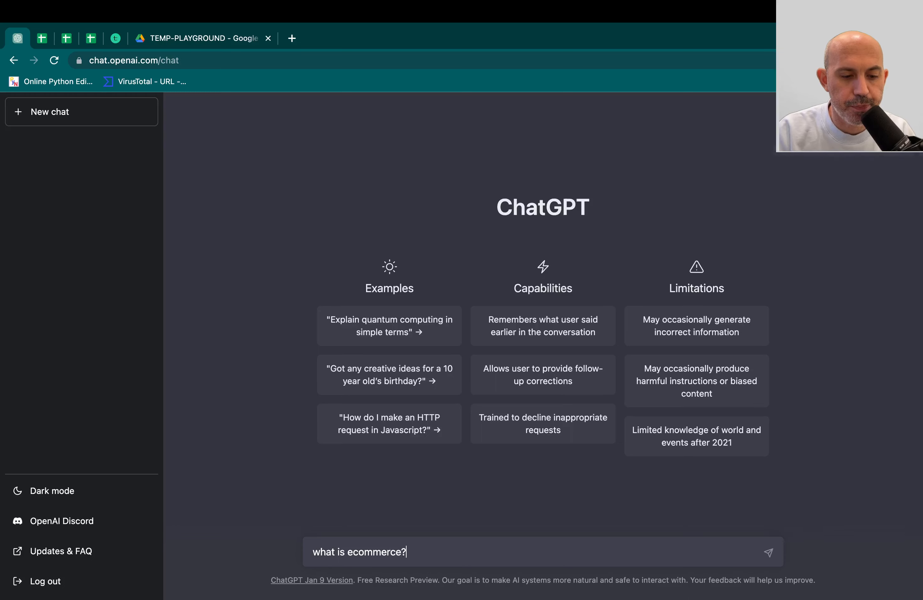
key("Return")
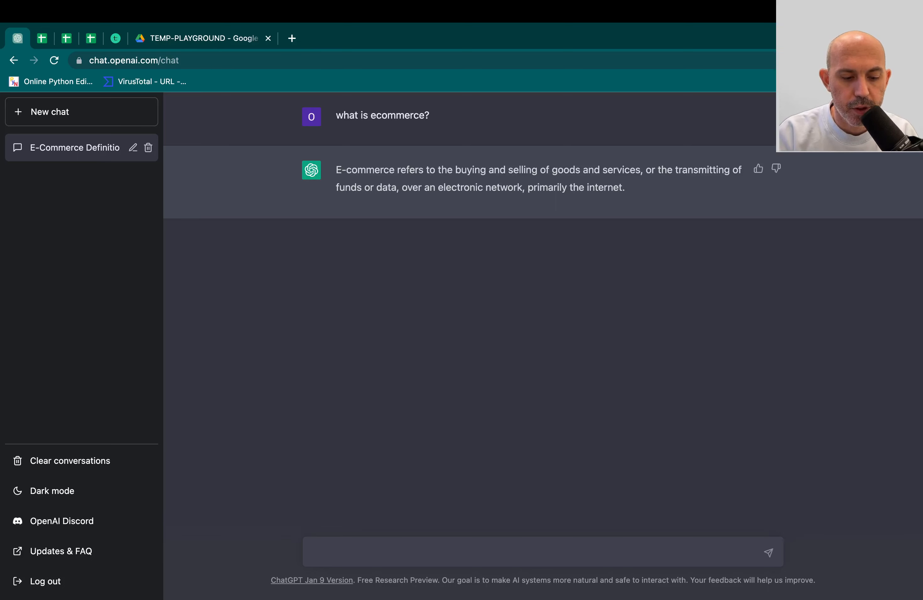
type("what ")
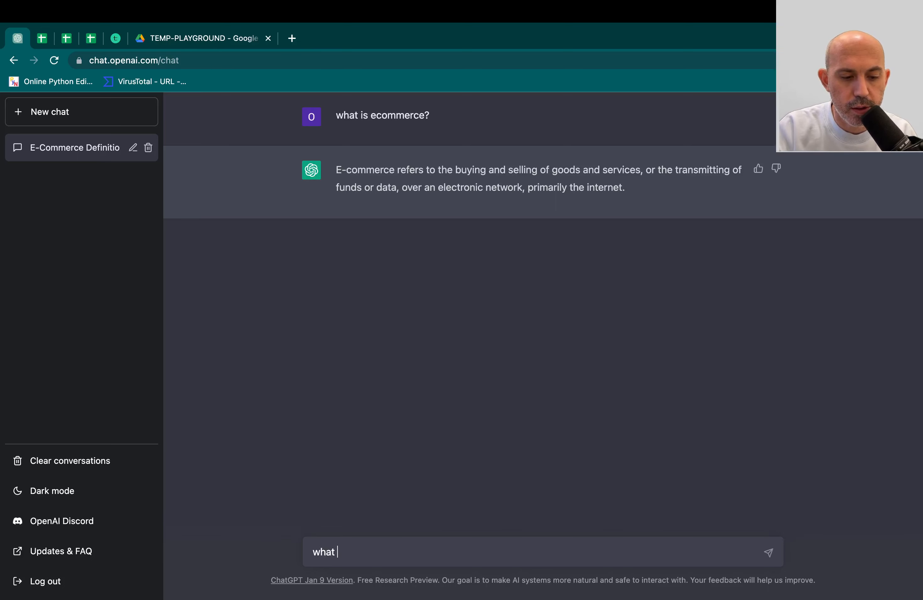
type("do i need to ")
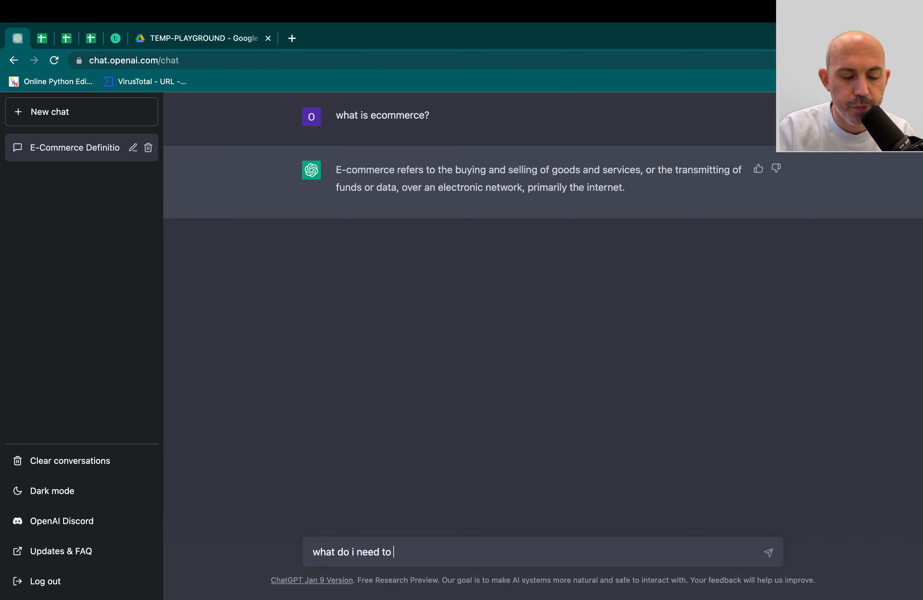
type("run an e")
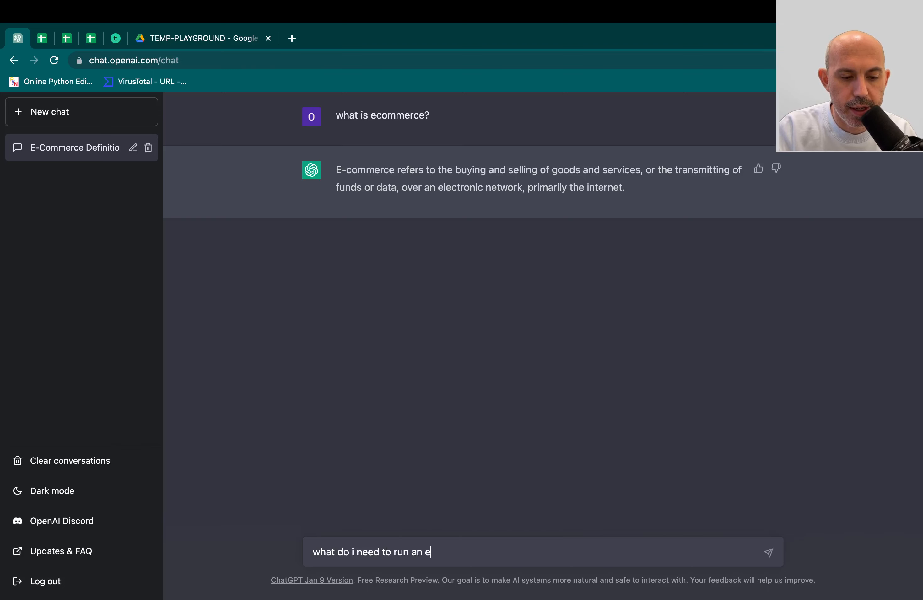
type("commerce business?")
key("Return")
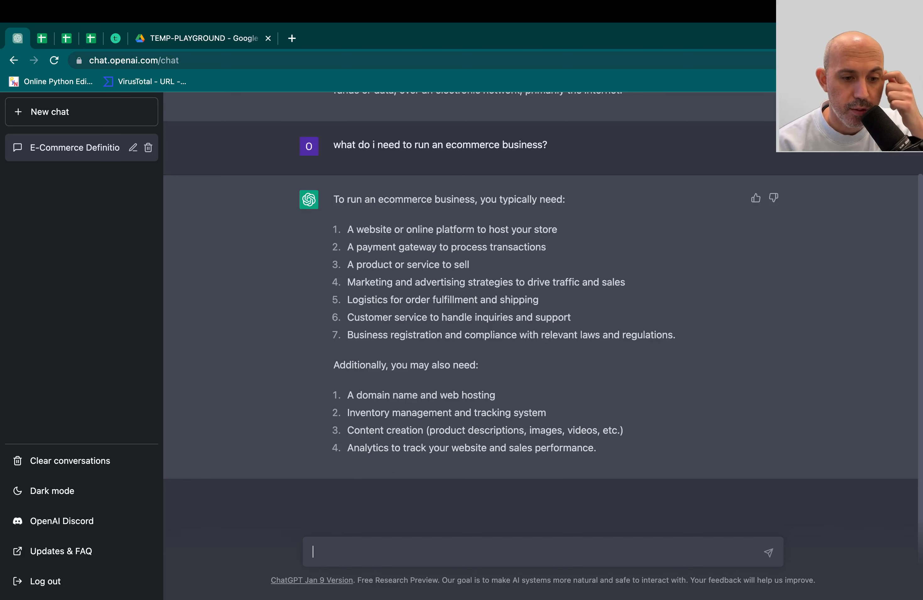
Examine the additional needs in the answer, especially the domain name, web hosting and inventory management items.
left_click_drag(346, 365, 483, 367)
left_click_drag(356, 396, 466, 396)
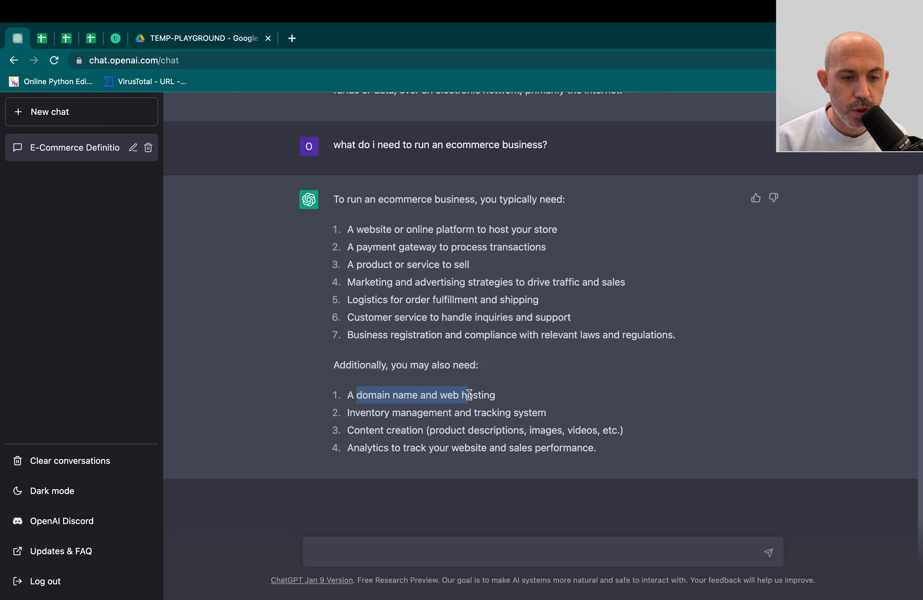
left_click(466, 395)
left_click_drag(370, 412, 540, 413)
left_click(541, 413)
left_click_drag(369, 414, 512, 413)
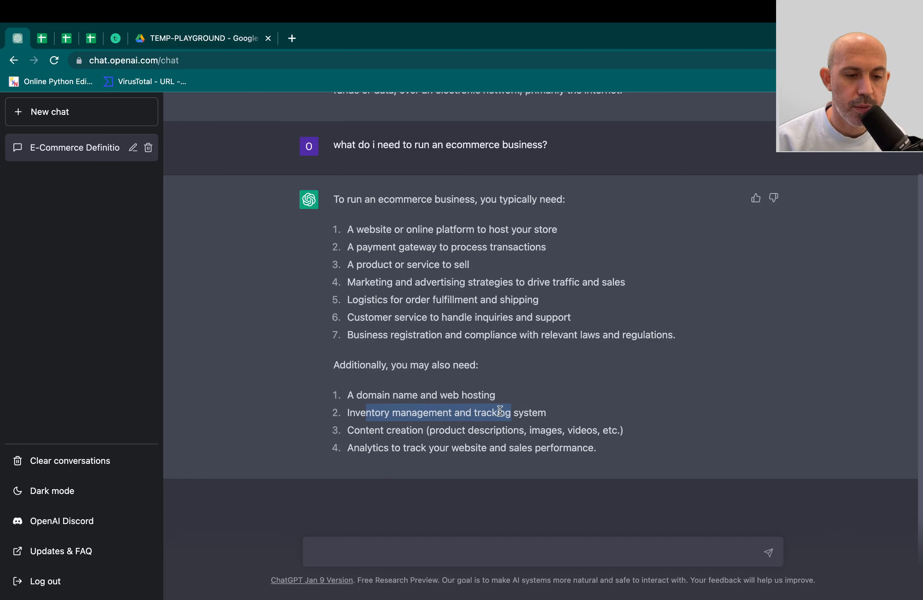
left_click(500, 413)
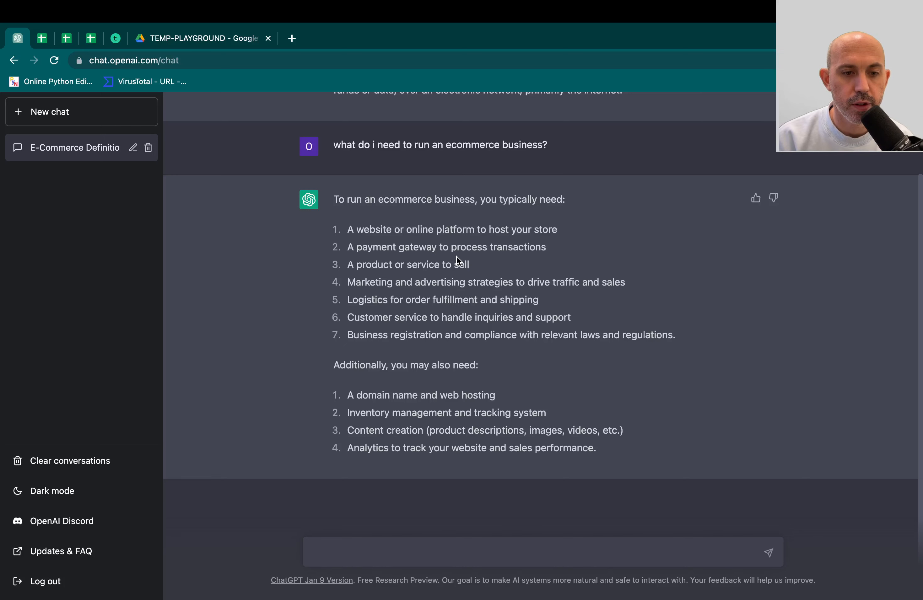
Ask the follow-up question "where do i buy a domain name?" in the same conversation.
left_click(421, 552)
type("what")
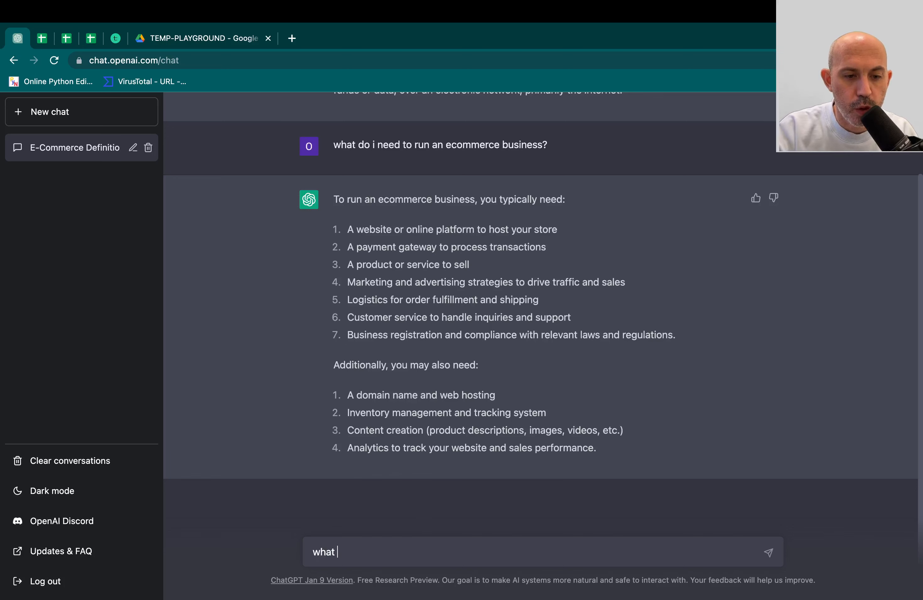
key("super+a")
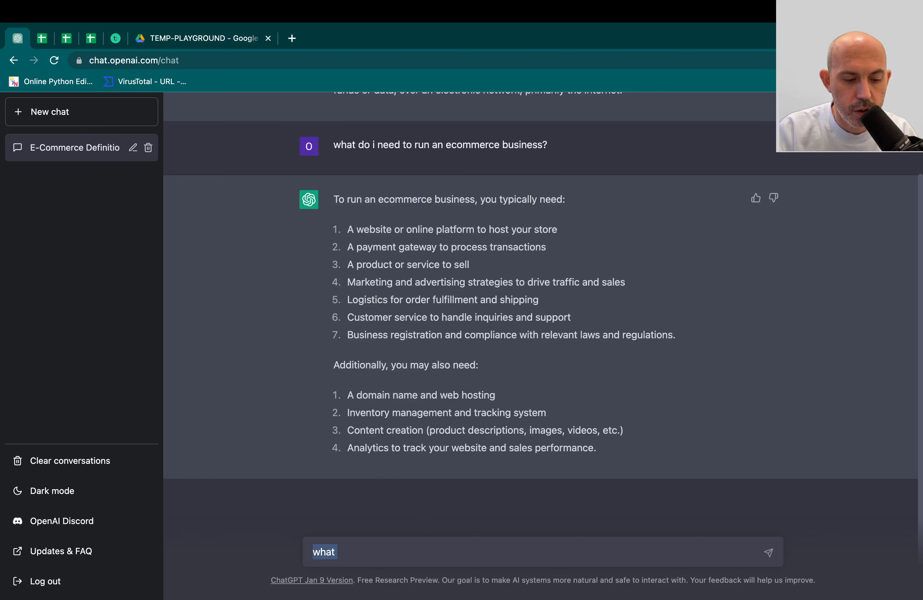
type("where do i")
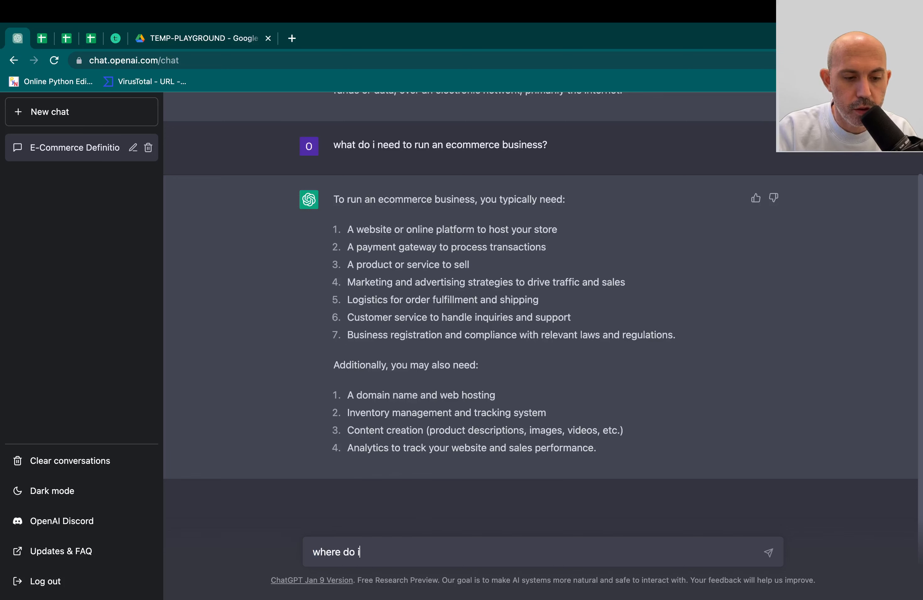
type(" buy a domain name?")
key("Return")
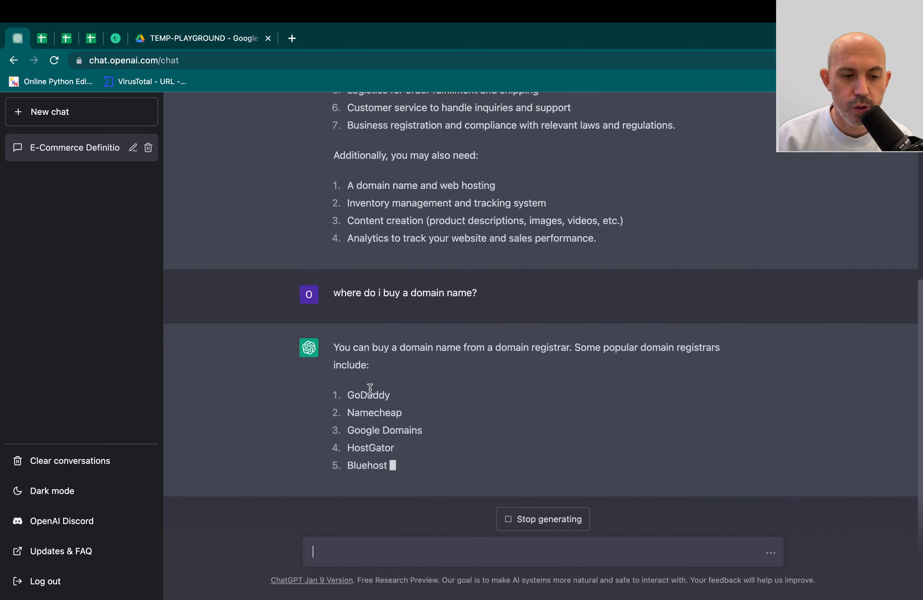
Send the follow-up "which is the best. there are too many choices" about the listed domain registrars.
type("which si the")
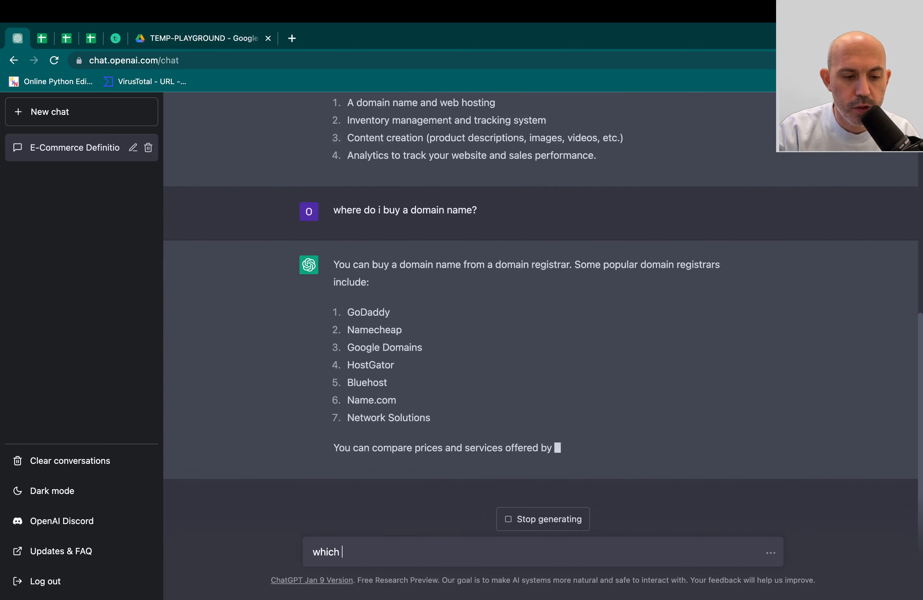
key("BackSpace")
key("BackSpace")
key("BackSpace")
key("BackSpace")
key("BackSpace")
key("BackSpace")
key("BackSpace")
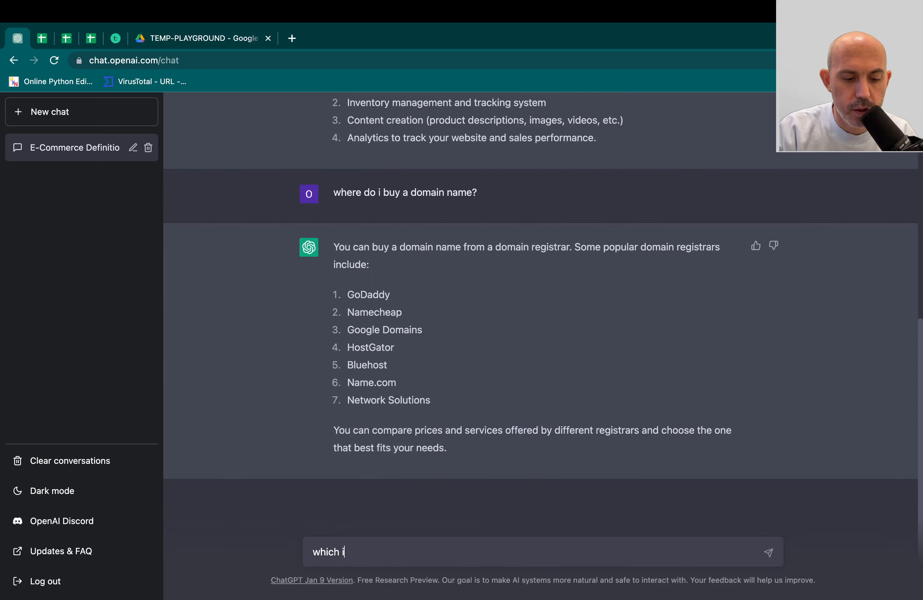
type("is the best. the")
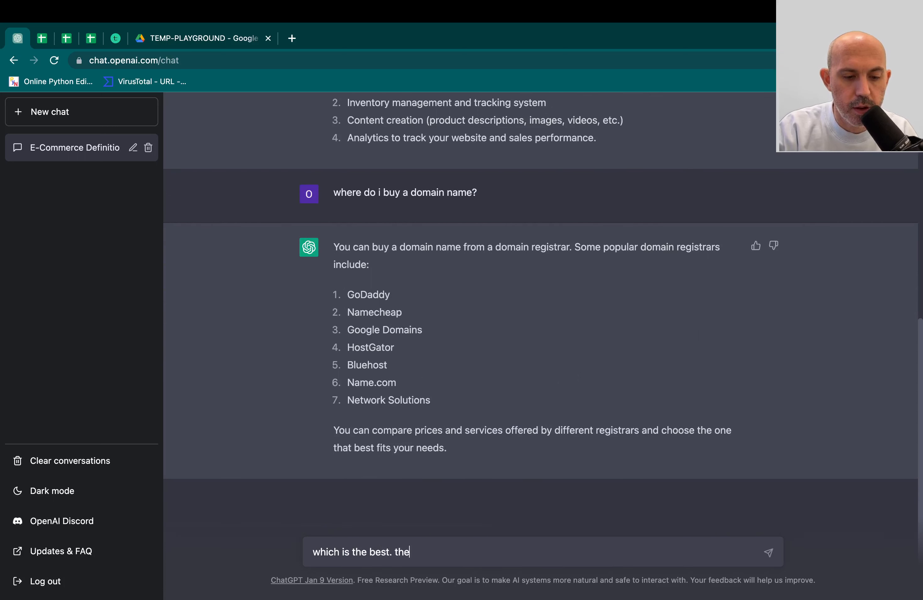
type("re are too many ")
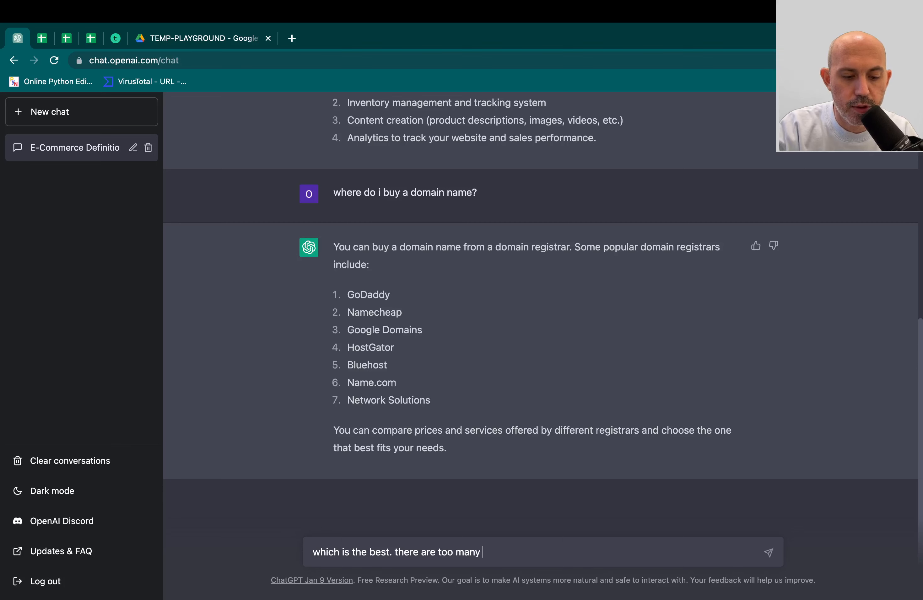
type("choices")
key("Return")
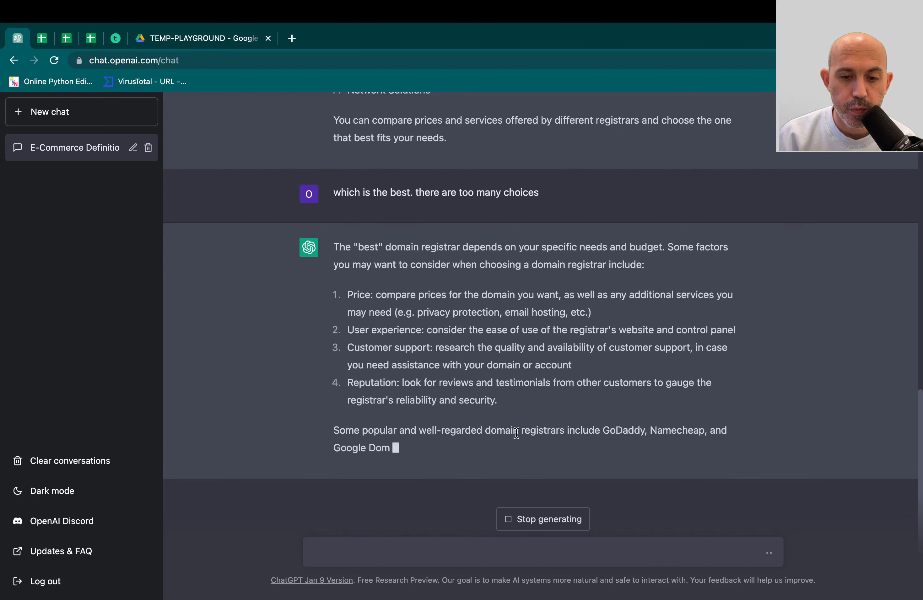
Review the popular registrars named in the answer and send the follow-up "can you help me choose".
left_click_drag(346, 431, 456, 430)
mouse_move(615, 430)
left_mouse_down()
mouse_move(699, 431)
mouse_move(612, 439)
left_mouse_up()
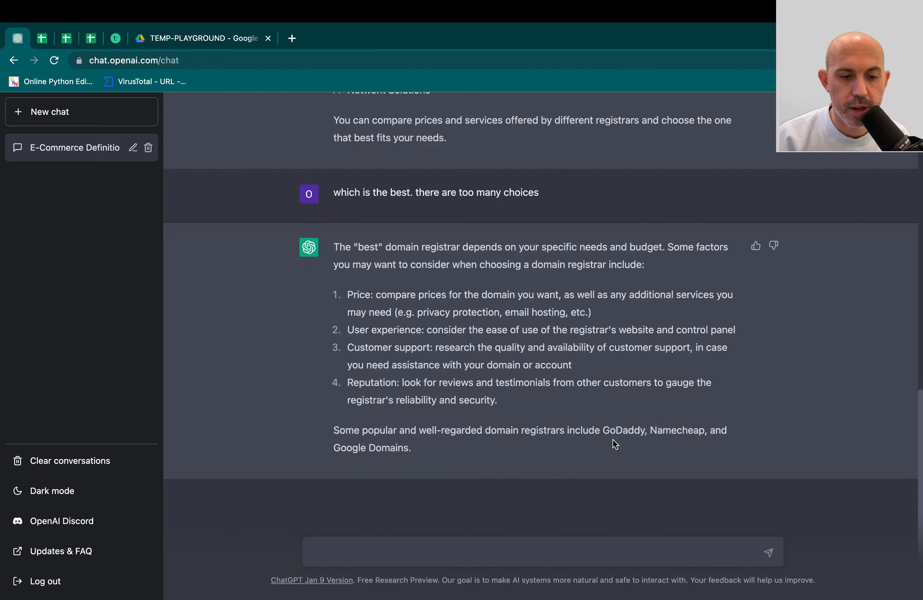
type("c")
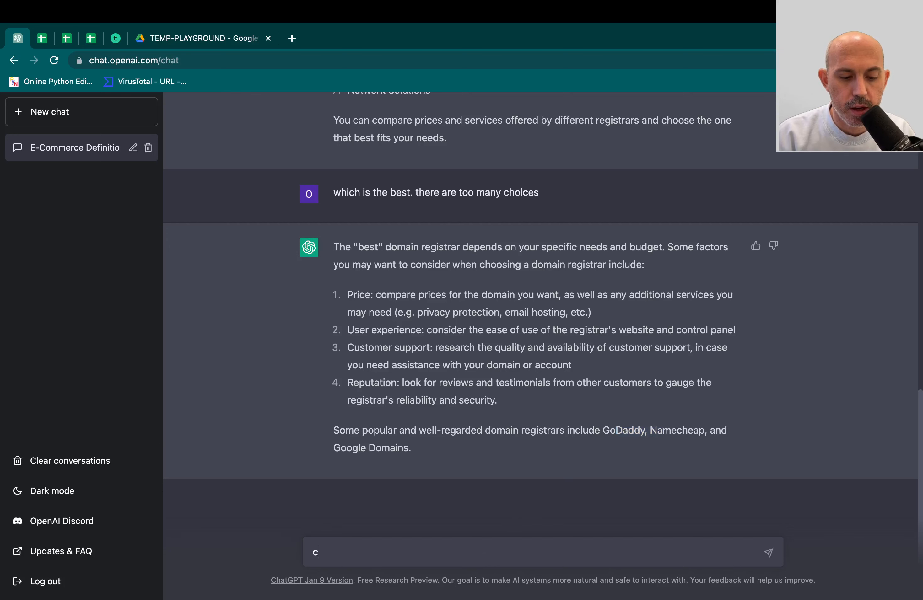
type("an you help me choose")
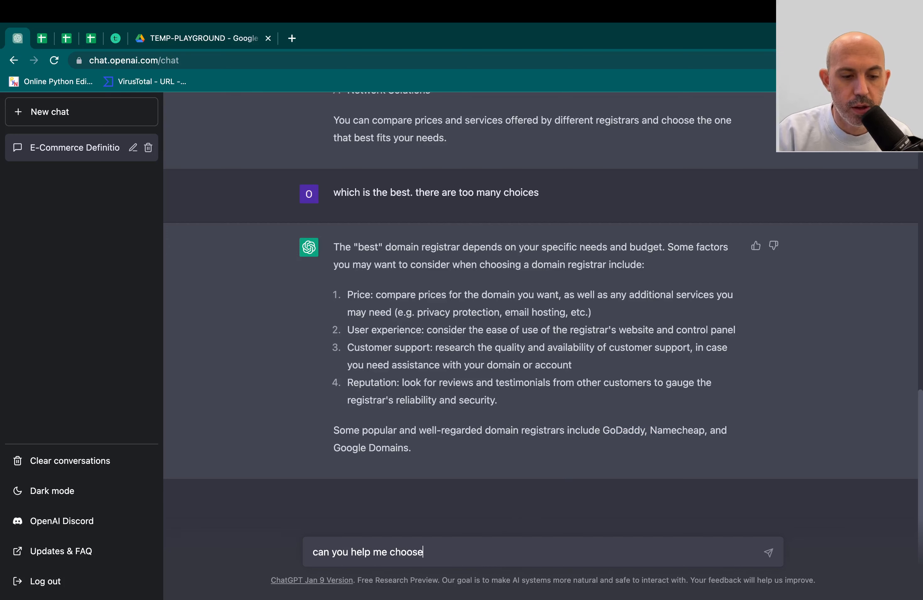
key("Return")
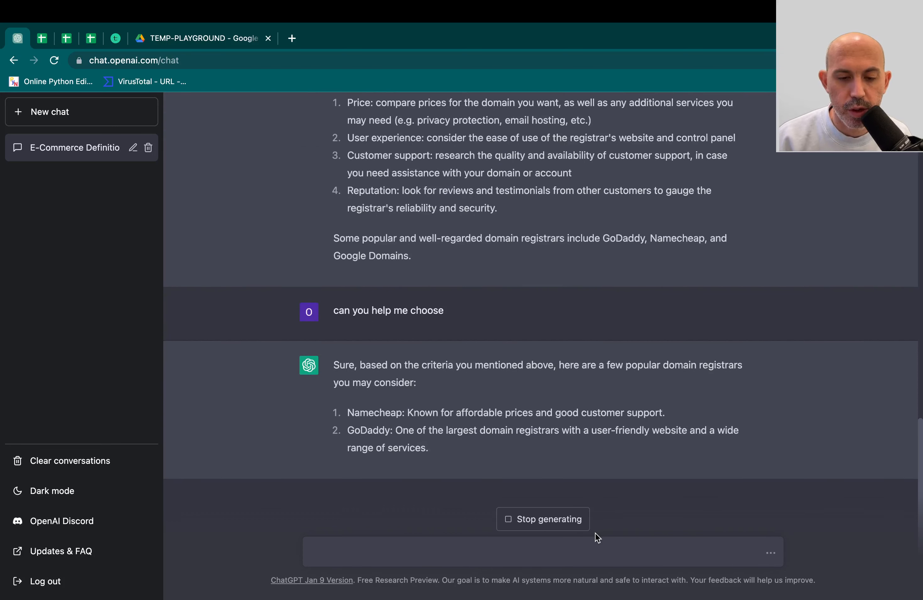
Ask "which is the cheapest and has the best customer service?" to narrow down the suggested registrars.
left_click_drag(339, 293, 445, 295)
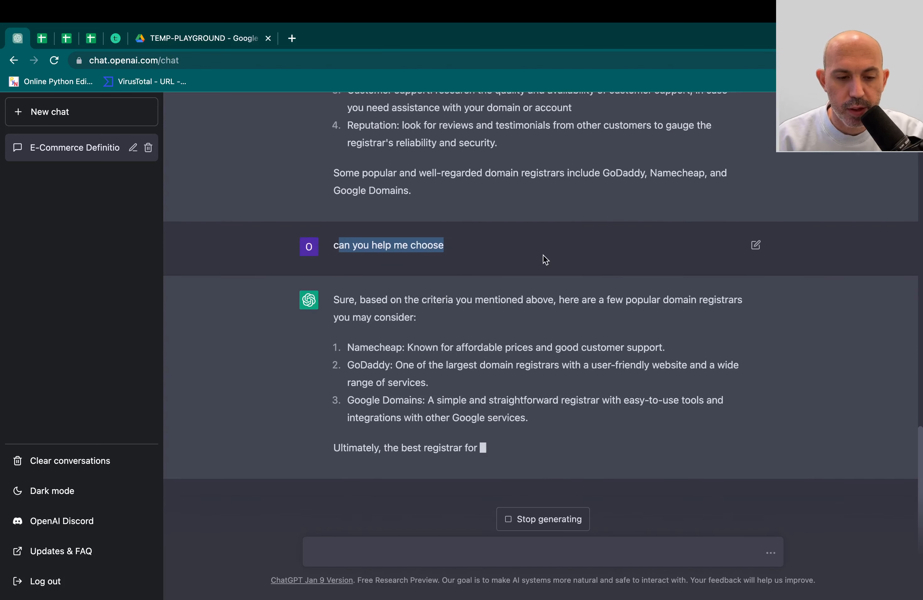
left_click(462, 565)
type("which")
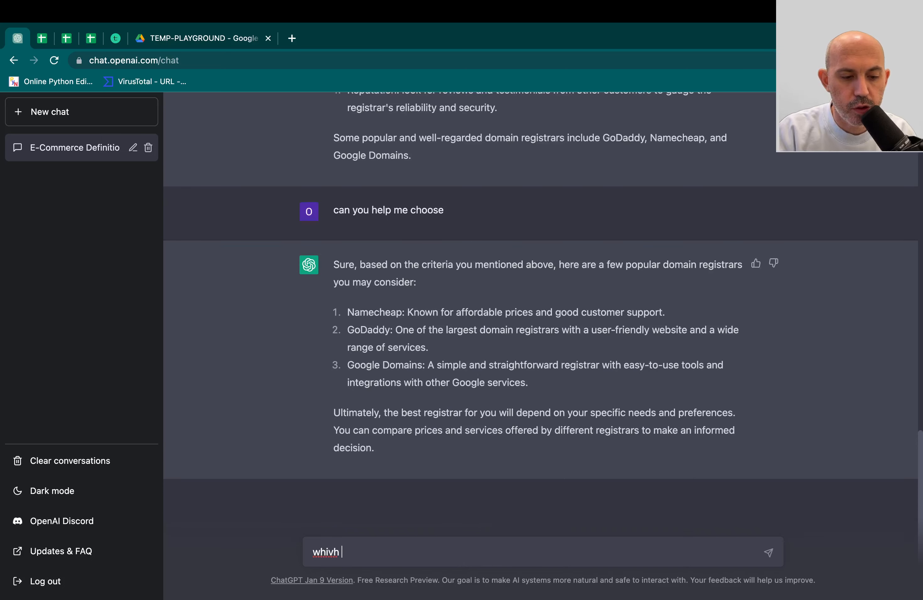
key("BackSpace")
key("BackSpace")
type("v")
key("BackSpace")
type("ch ist")
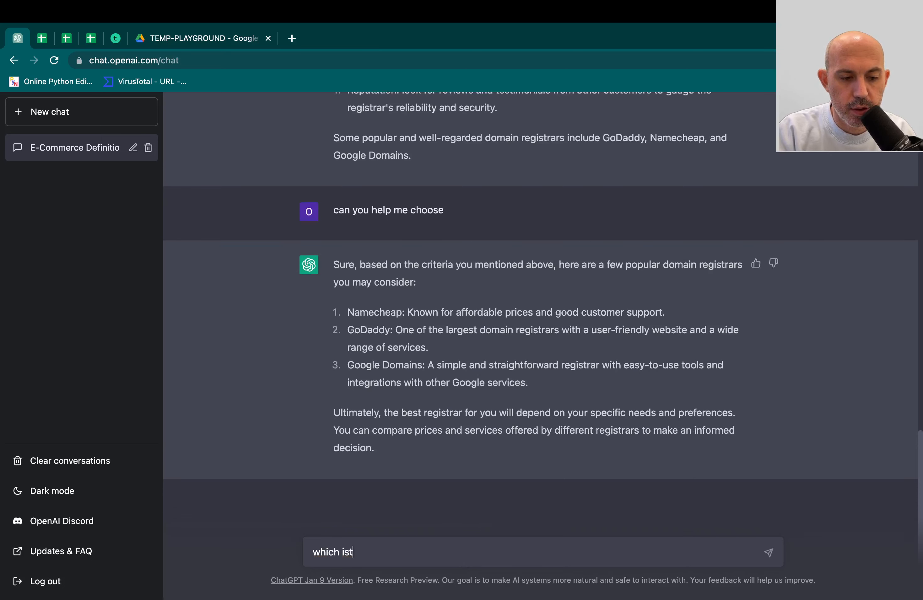
key("BackSpace")
type("the chepat")
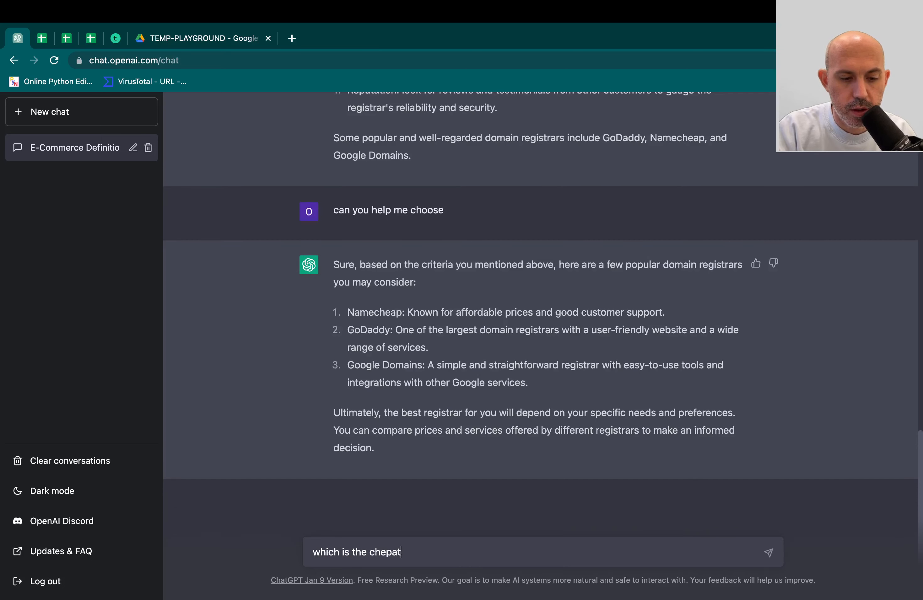
key("BackSpace")
key("BackSpace")
key("BackSpace")
type("apest and hwa")
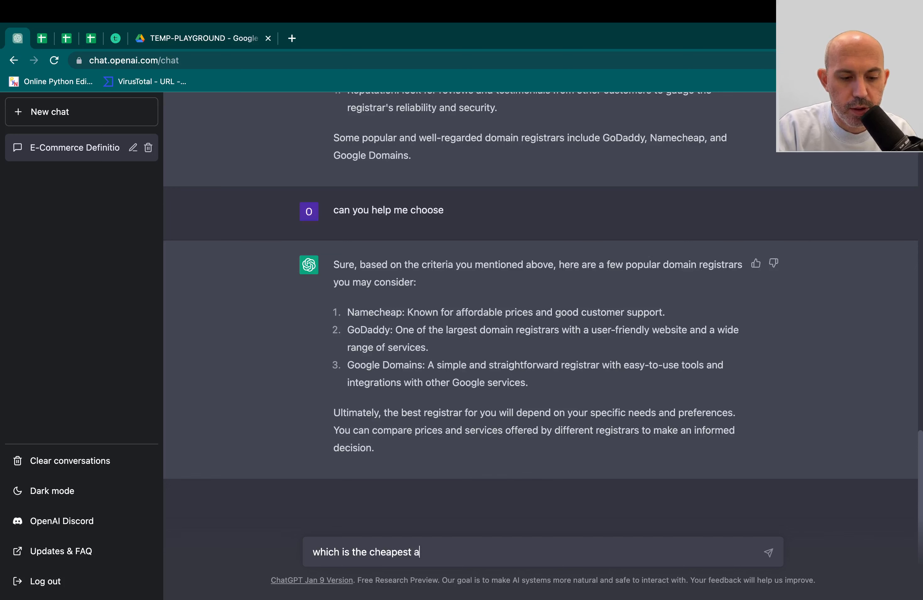
key("BackSpace")
key("BackSpace")
type("as the ")
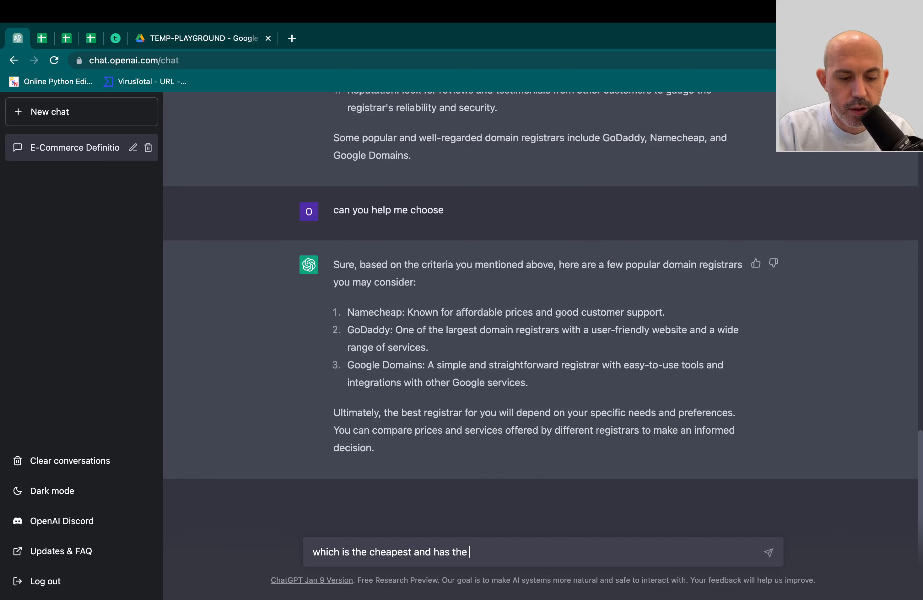
type("best customer service?")
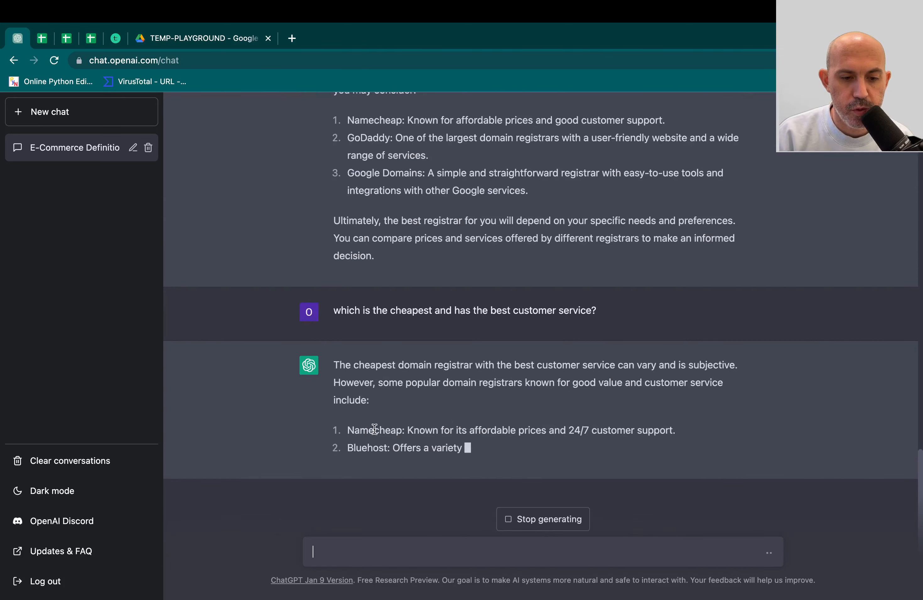
Compare the registrars suggested for price and customer service with those in the preceding answer.
left_click_drag(408, 430, 535, 430)
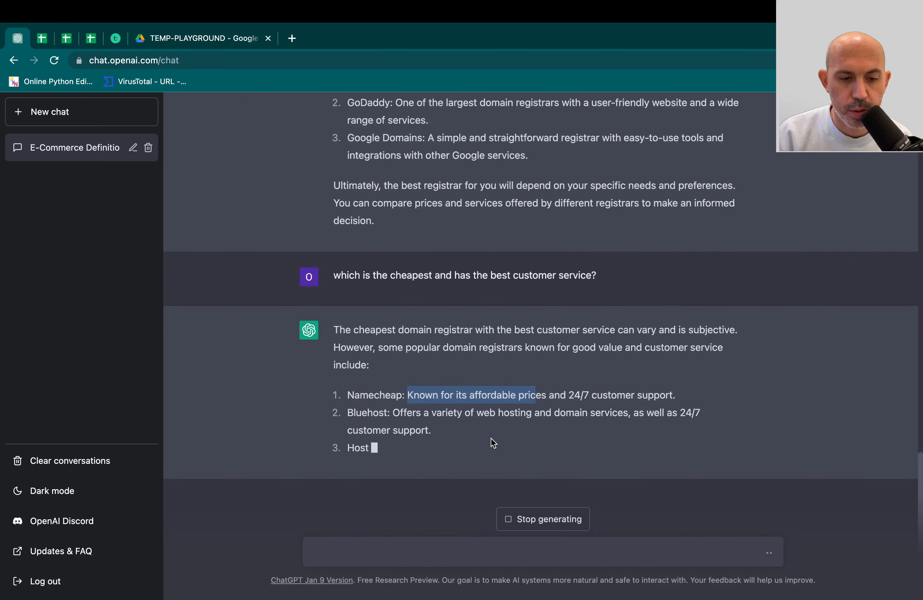
left_click_drag(464, 413, 580, 413)
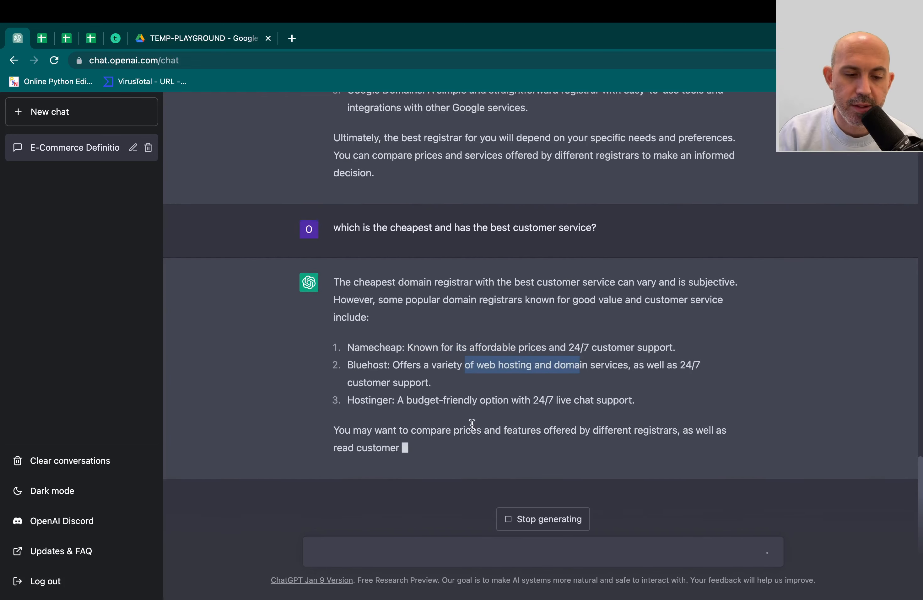
left_click(460, 402)
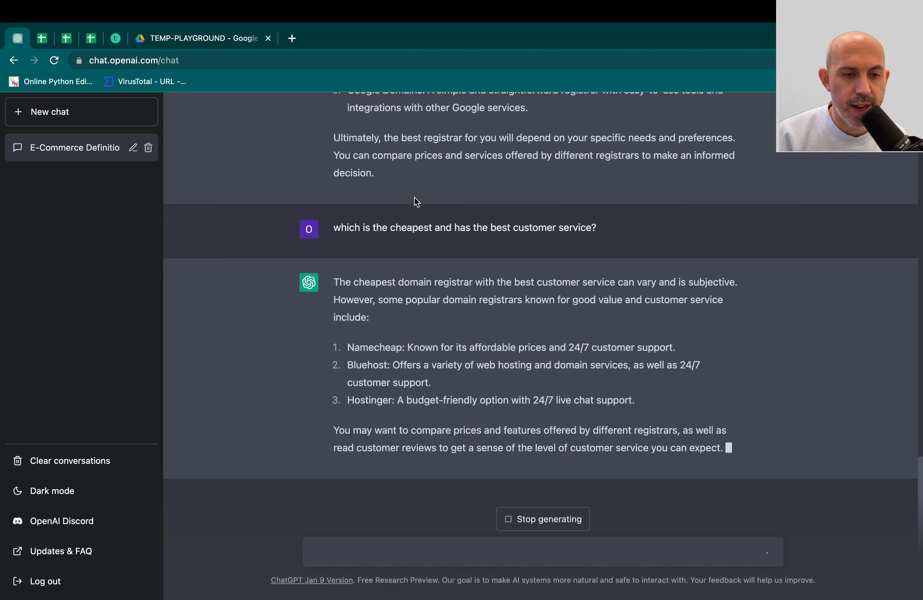
scroll(416, 197, "up", 2)
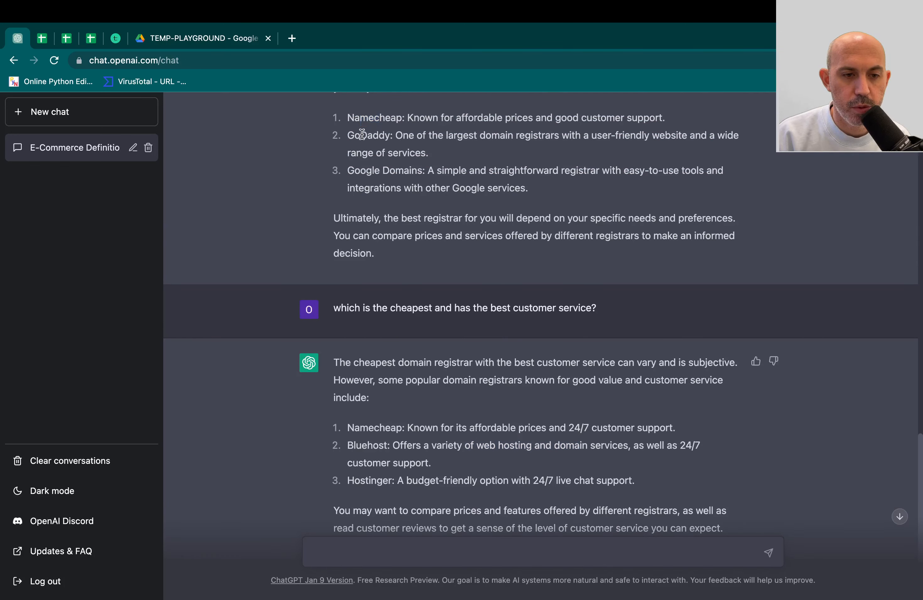
left_click_drag(360, 171, 412, 170)
scroll(442, 231, "down", 2)
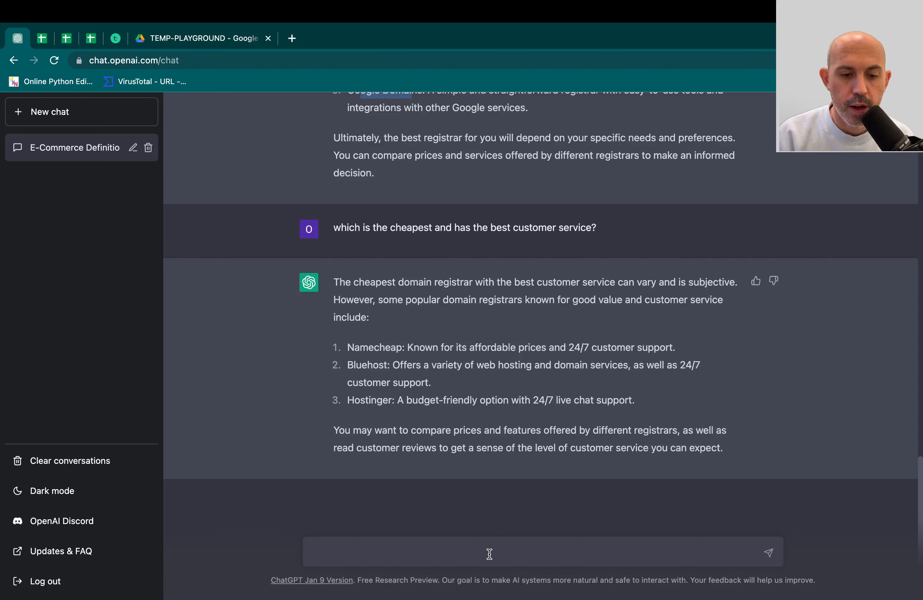
scroll(520, 408, "up", 4)
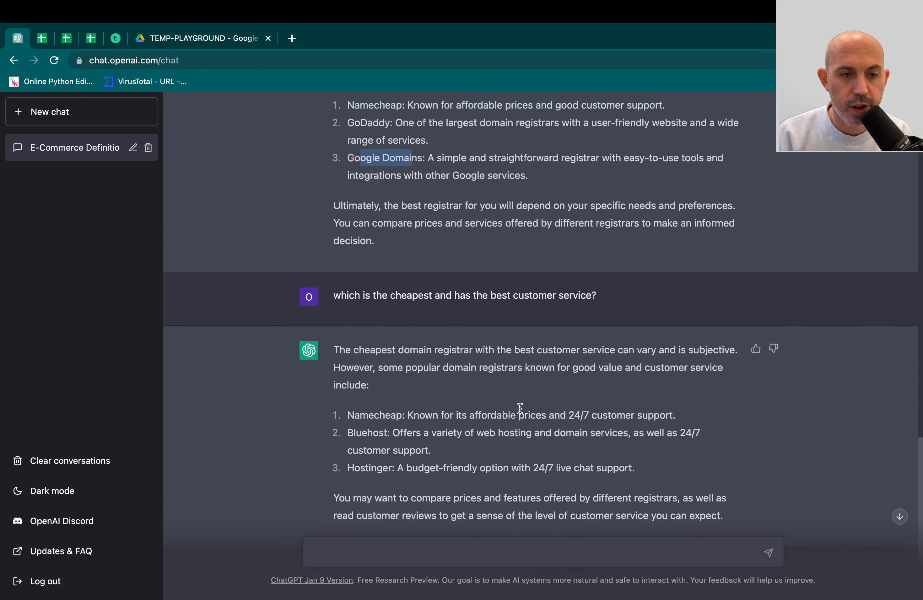
Send the question "which platforms are the best for my small business for selling tshirts. note i'm in california and im a one person shop".
scroll(520, 409, "down", 4)
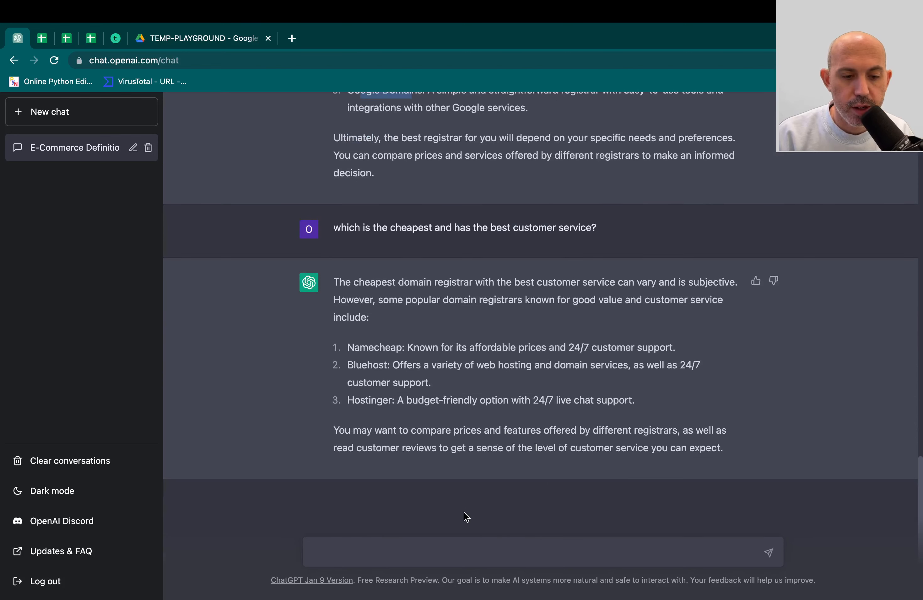
left_click(456, 548)
type("which")
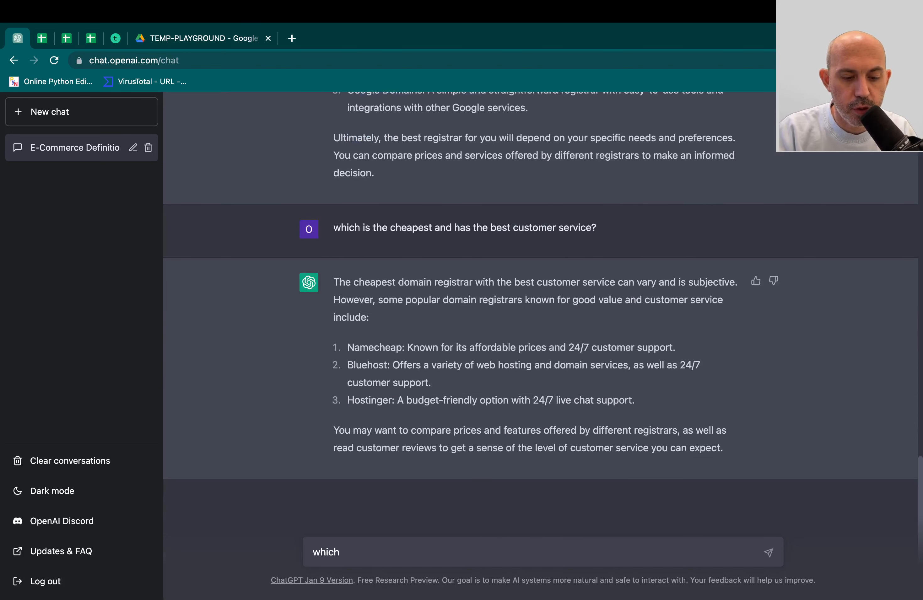
key("super+a")
type("whi")
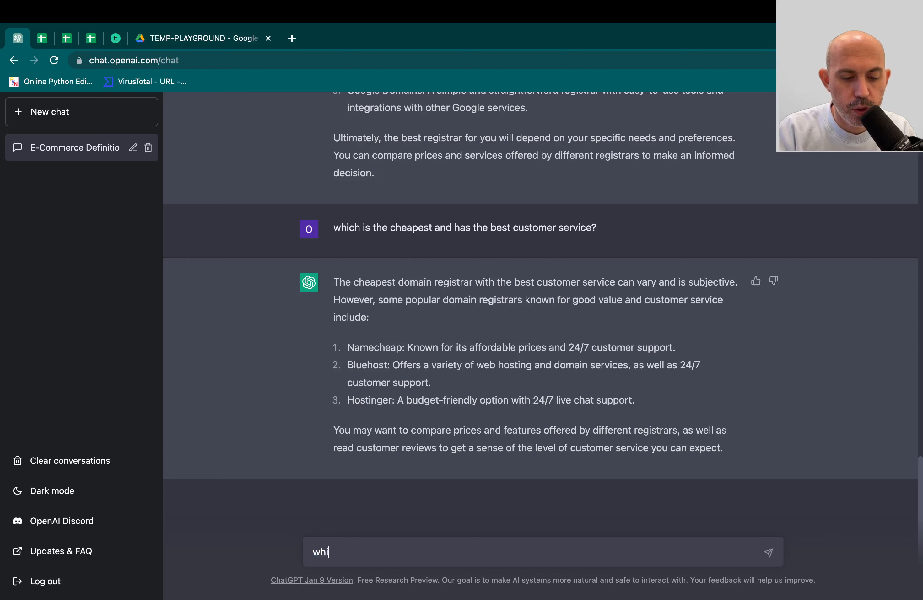
type("ch pkltforms")
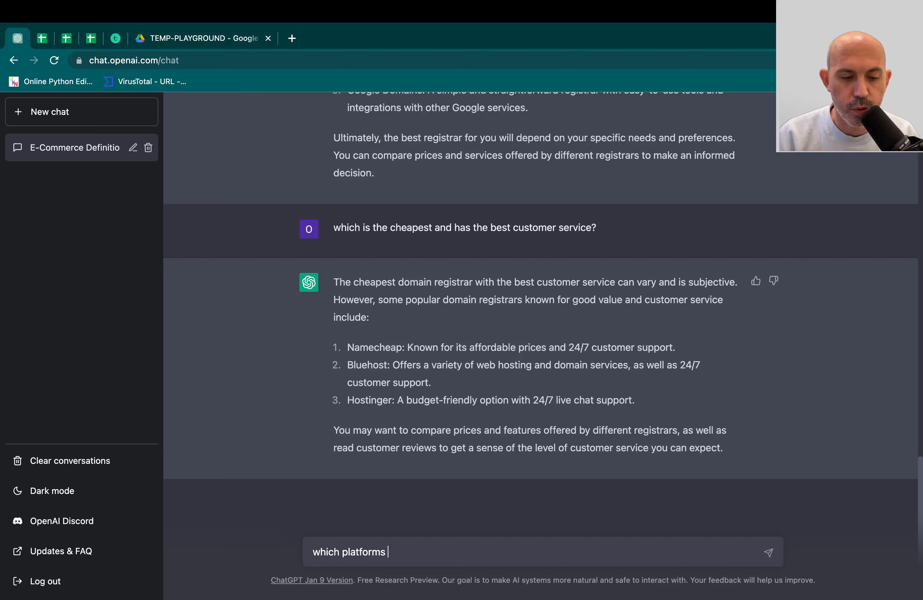
type(" are the best for ")
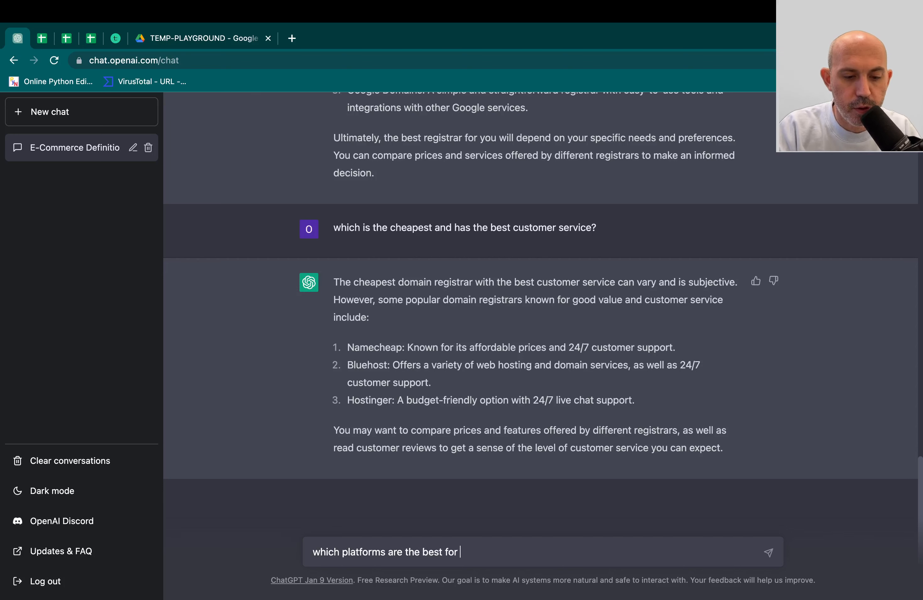
type("my small busines")
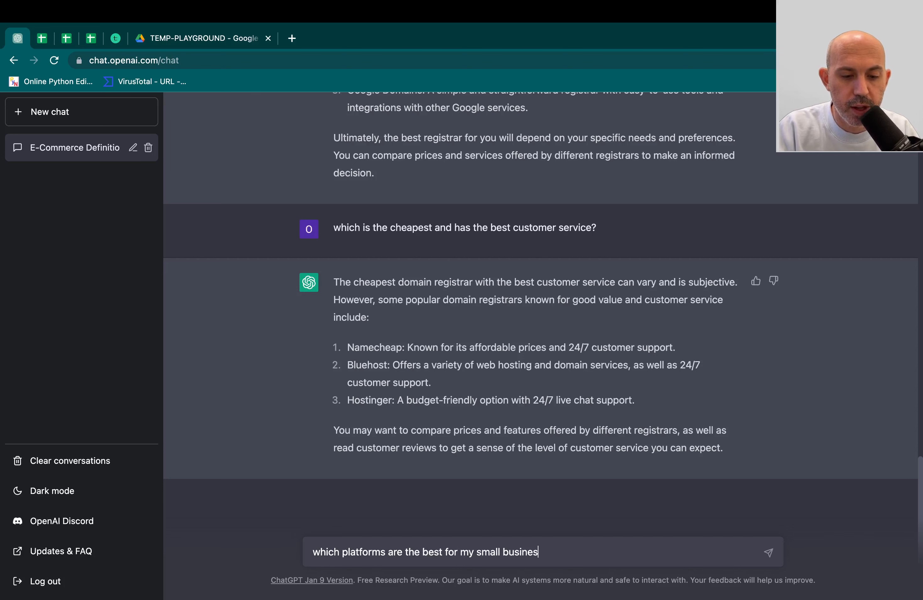
type("s for selling ")
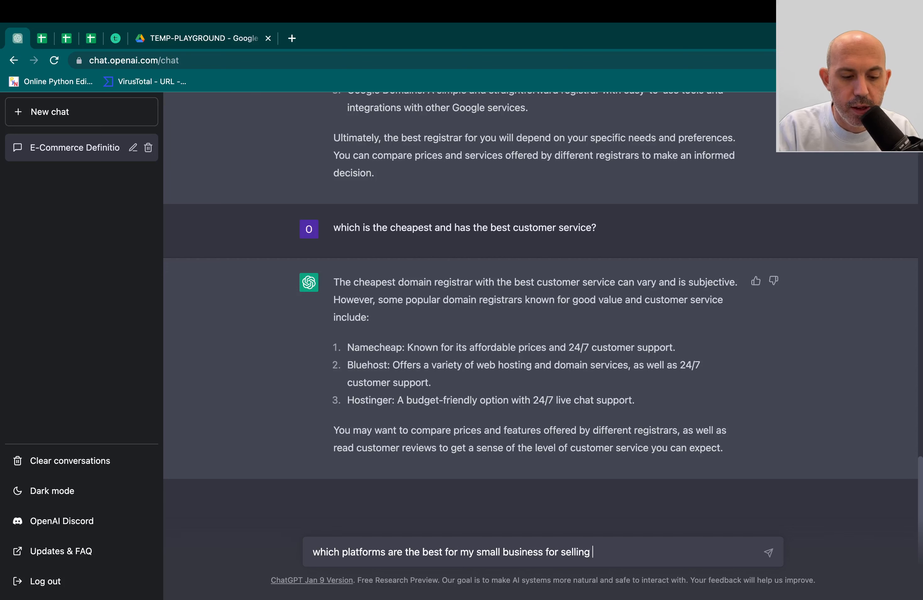
type("tshirts. note i'm in")
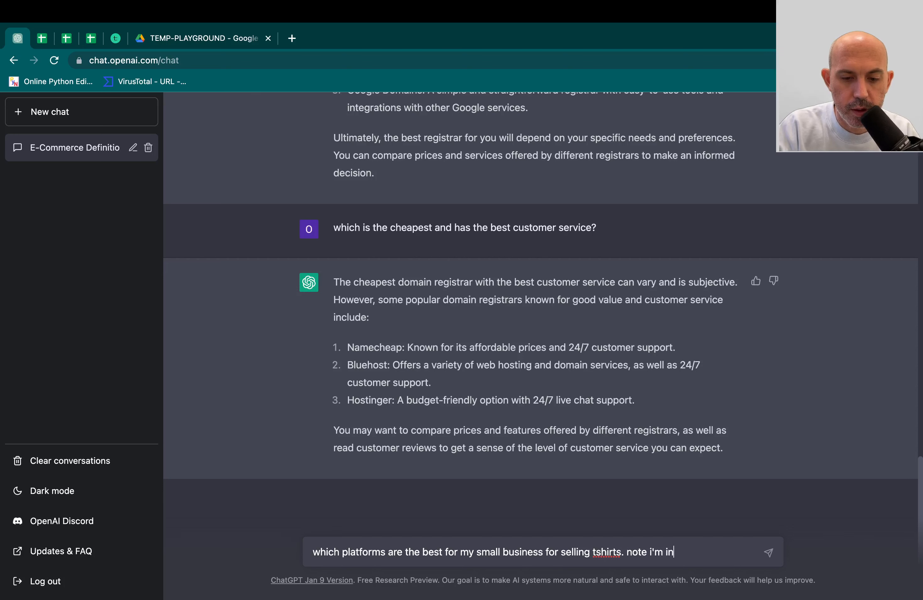
type(" california and i")
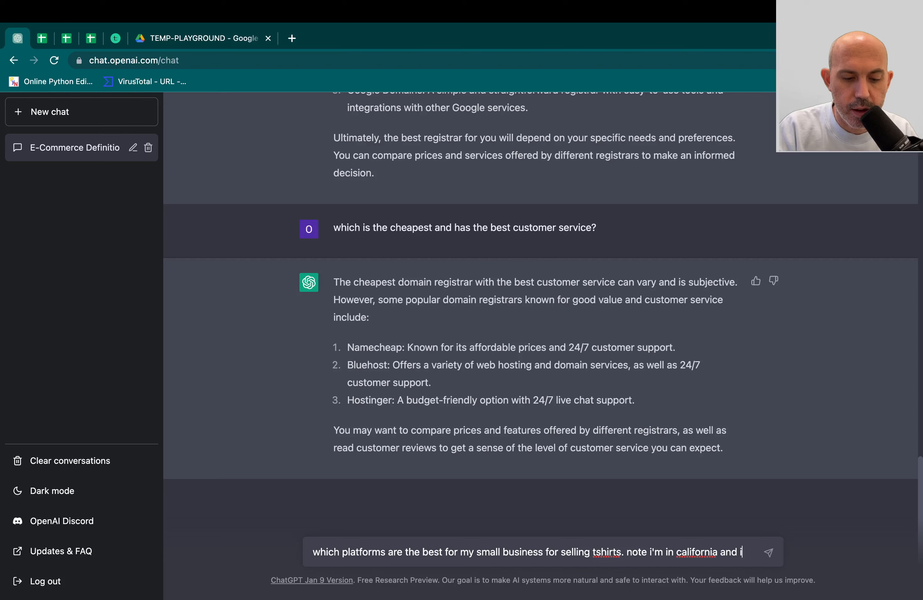
type("m a one p")
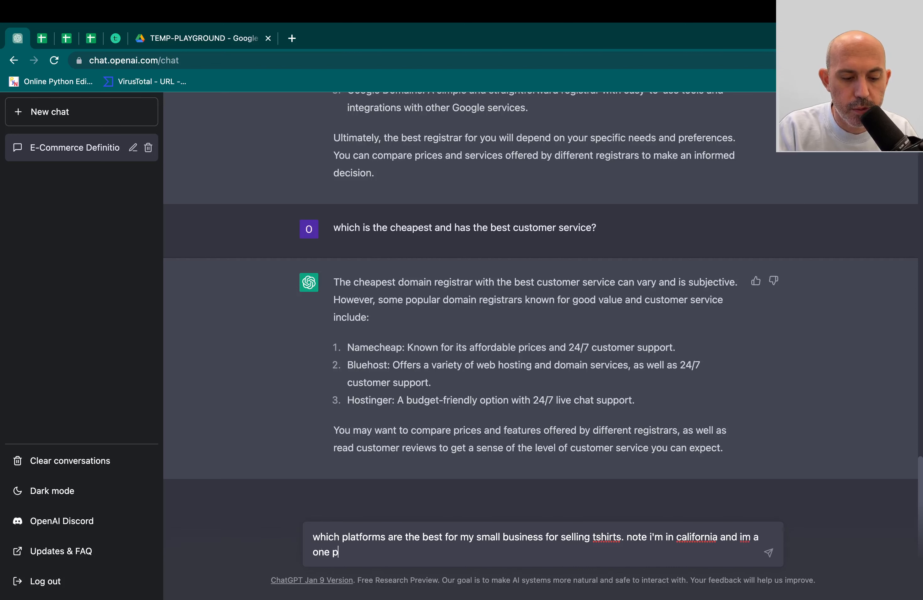
type("erson shop")
key("Return")
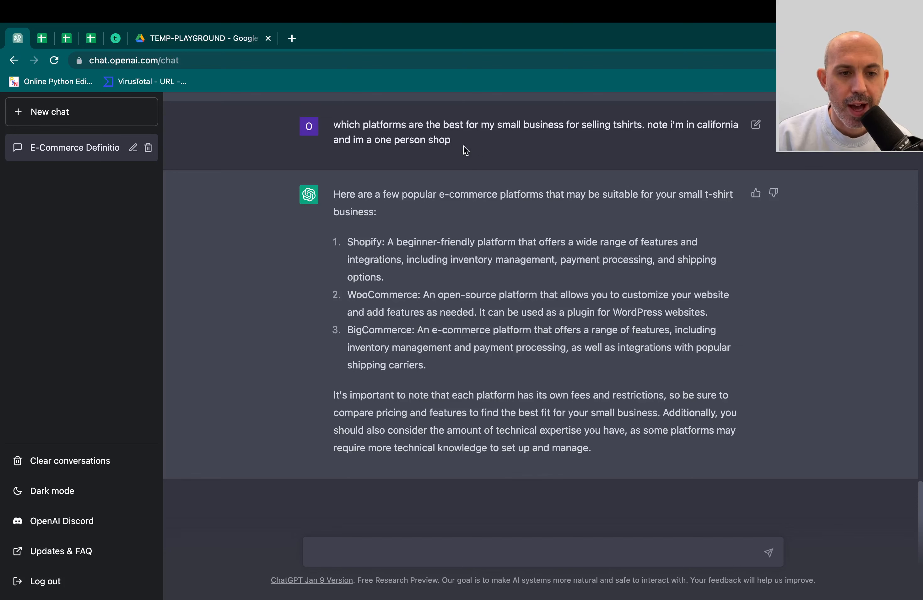
Review the suggested e-commerce platforms and send the follow-up "give me a list of pros and cons for the 4 above".
left_click_drag(357, 123, 488, 126)
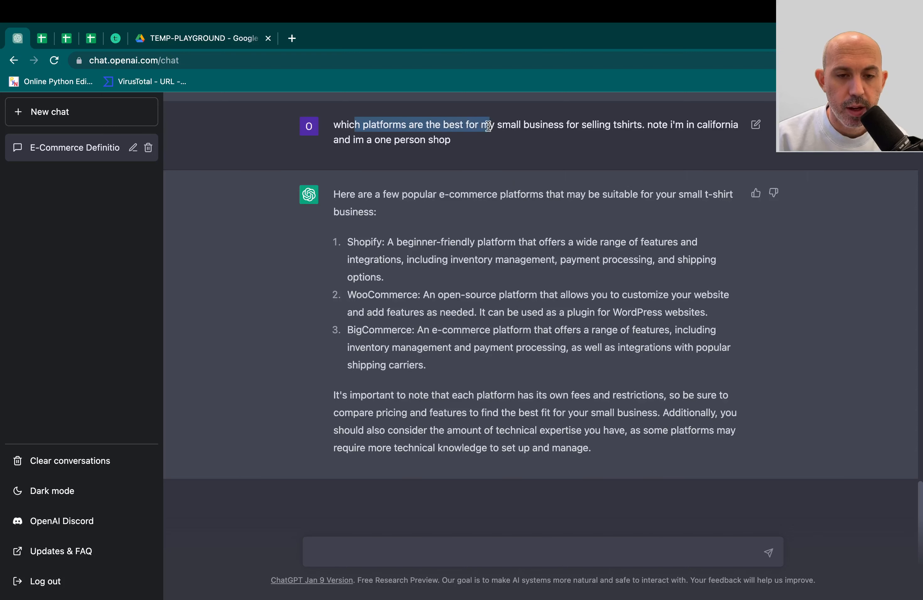
left_click(485, 545)
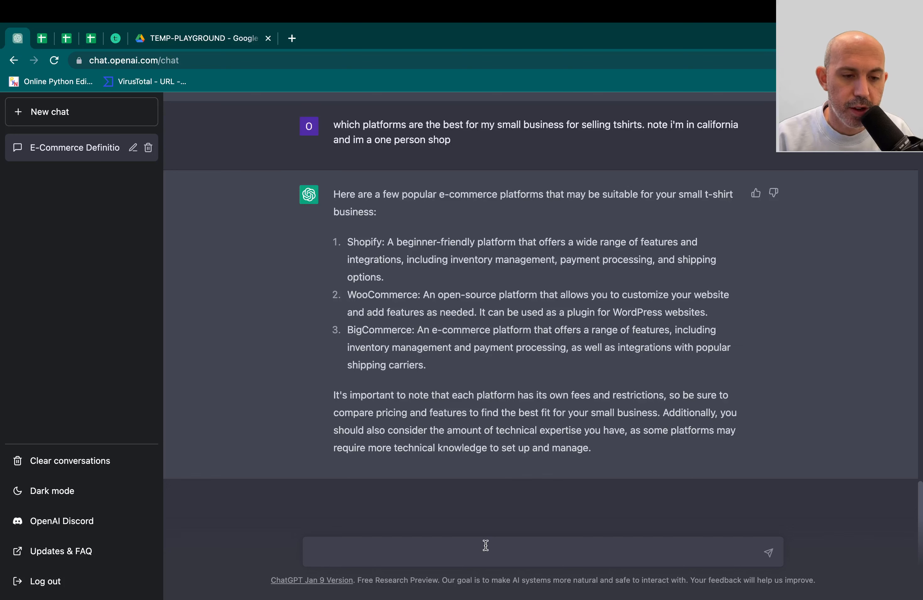
left_click_drag(363, 241, 387, 331)
left_click(391, 425)
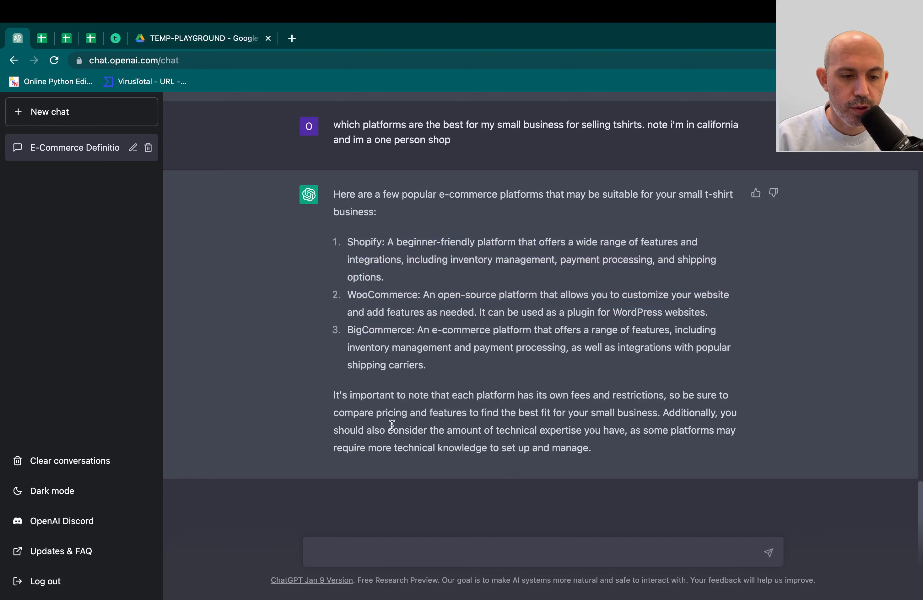
left_click(409, 551)
type("give me ")
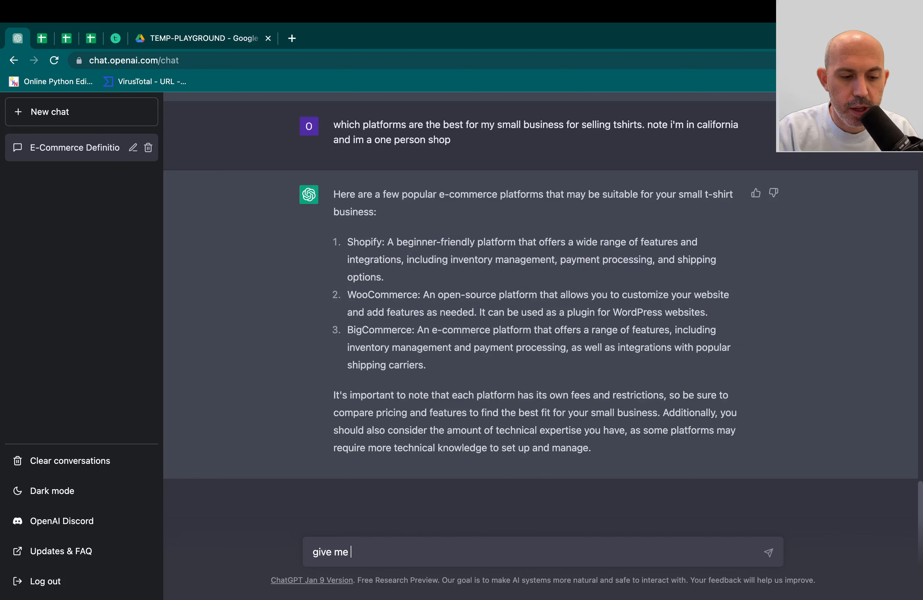
type("a list of pro")
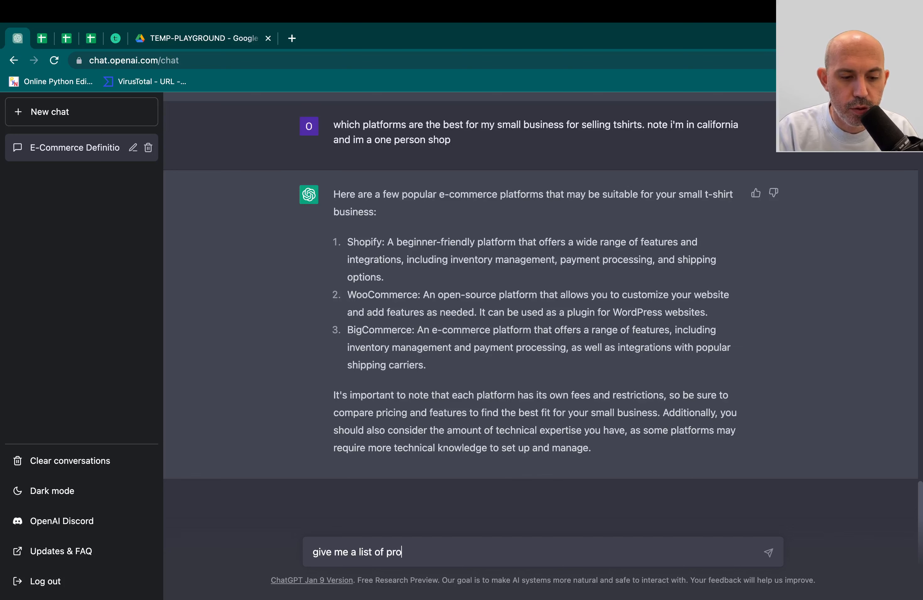
type("s and cons for ")
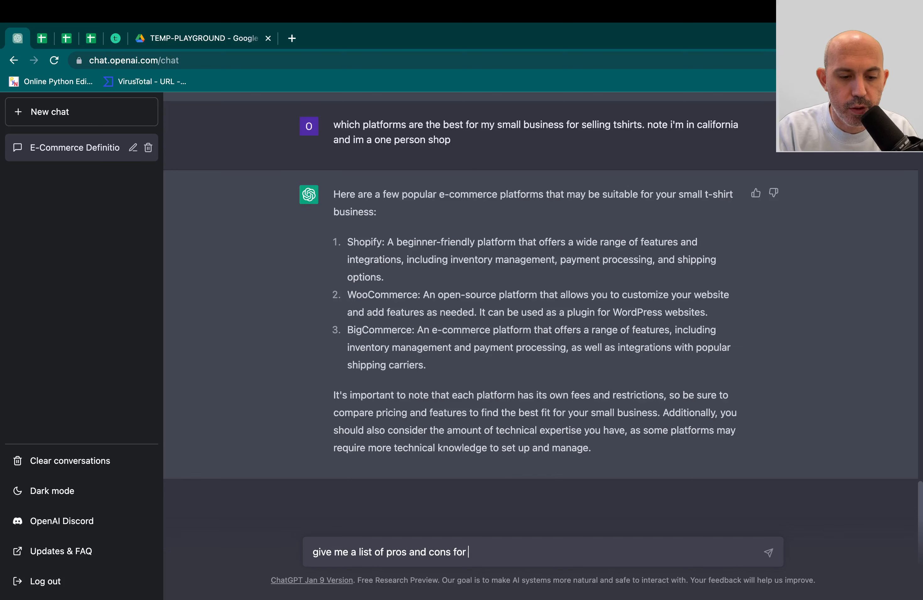
type("the 4 above")
key("Return")
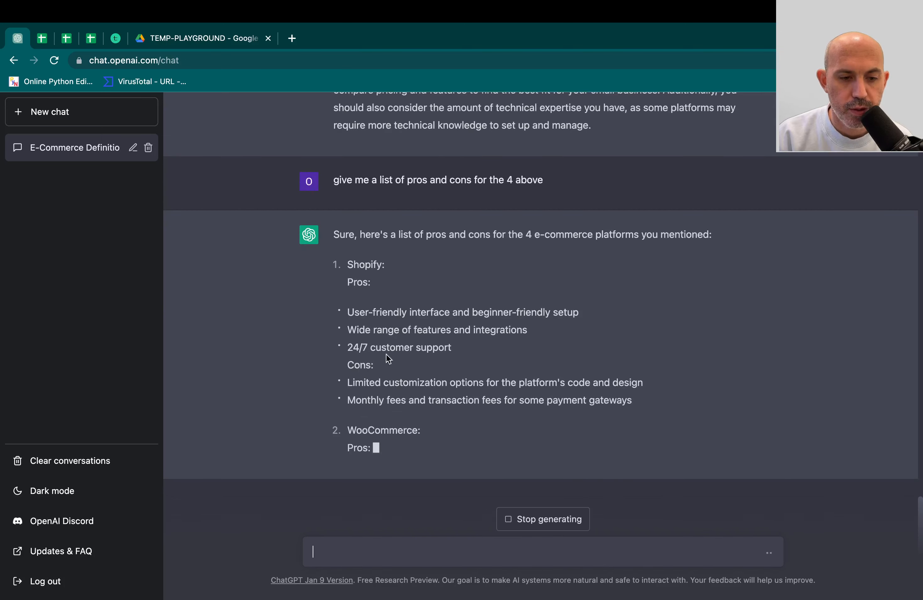
Examine the pros and cons given for Shopify, especially its customization limits and its monthly and transaction fees.
left_click_drag(354, 316, 432, 301)
left_click(432, 302)
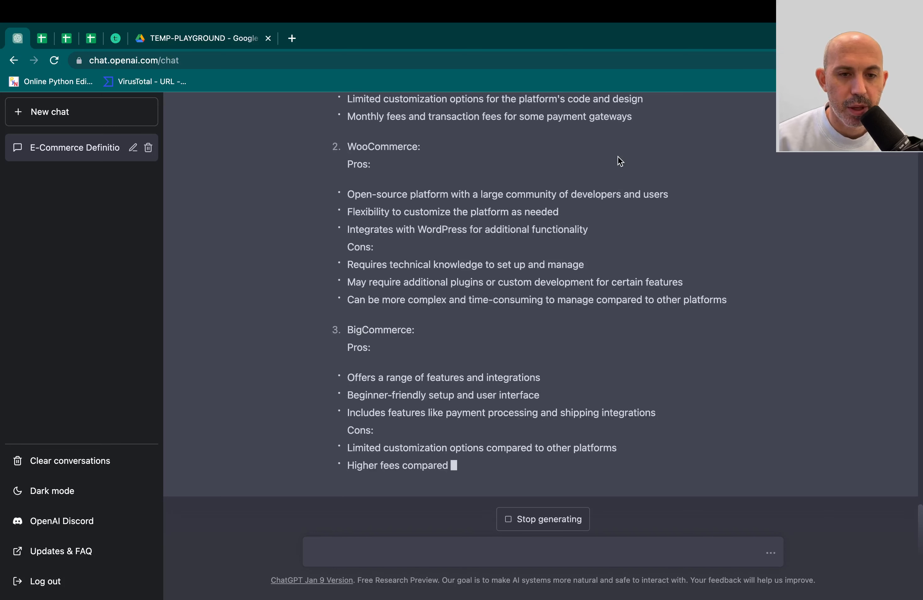
scroll(708, 227, "up", 5)
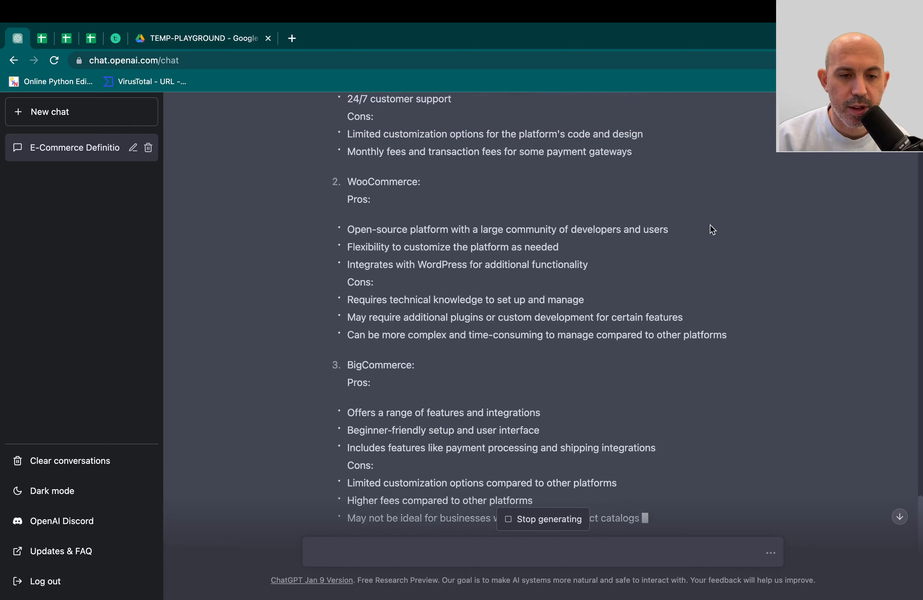
left_click_drag(481, 182, 615, 179)
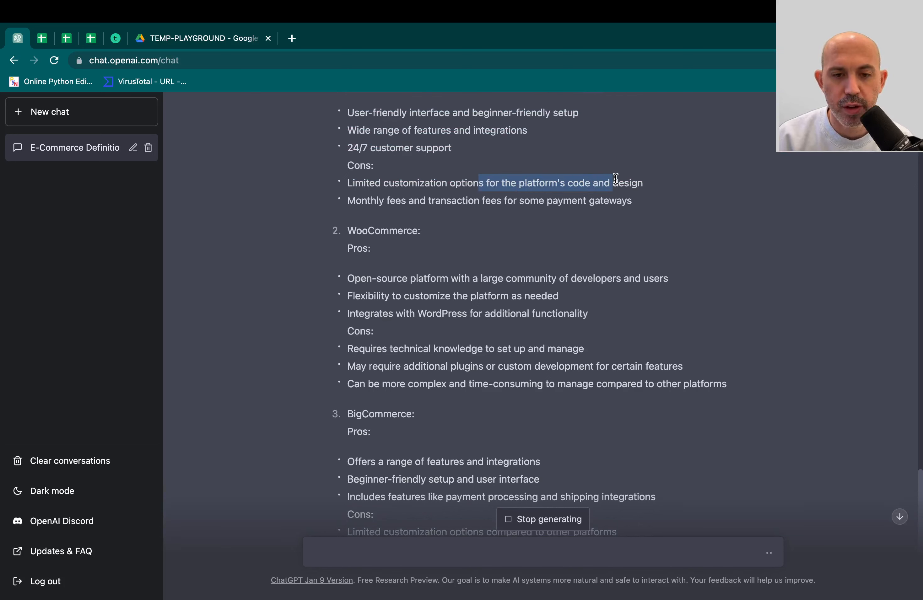
left_click(698, 194)
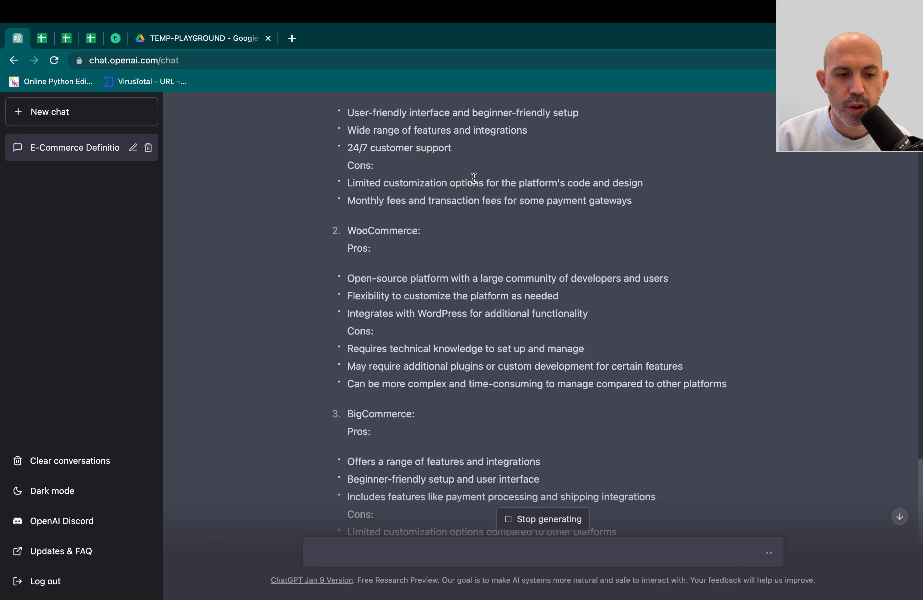
left_click_drag(395, 183, 616, 178)
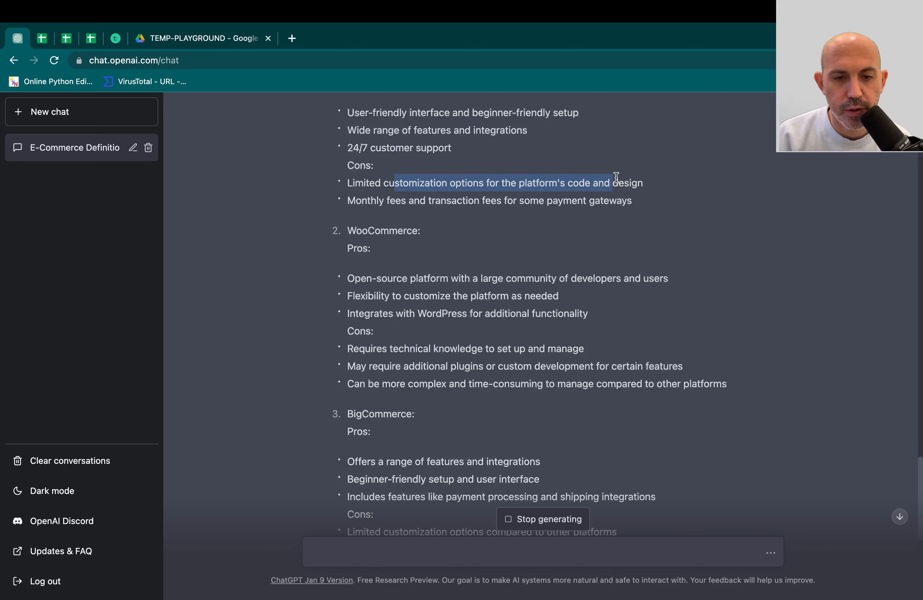
left_click(646, 182)
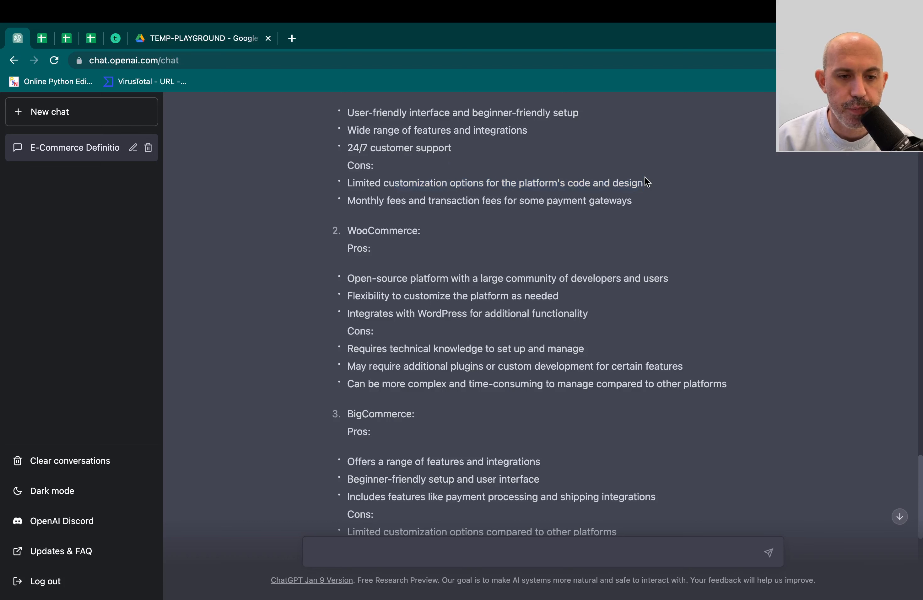
left_click_drag(387, 200, 589, 200)
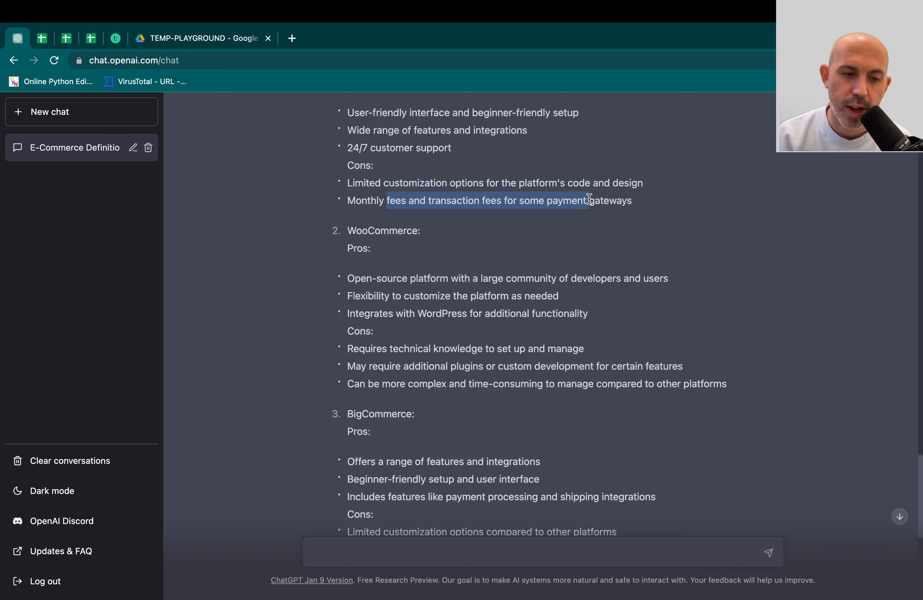
Read the WooCommerce pros and cons, checking its open-source nature and the technical knowledge it requires.
scroll(592, 254, "down", 2)
left_click_drag(355, 227, 455, 224)
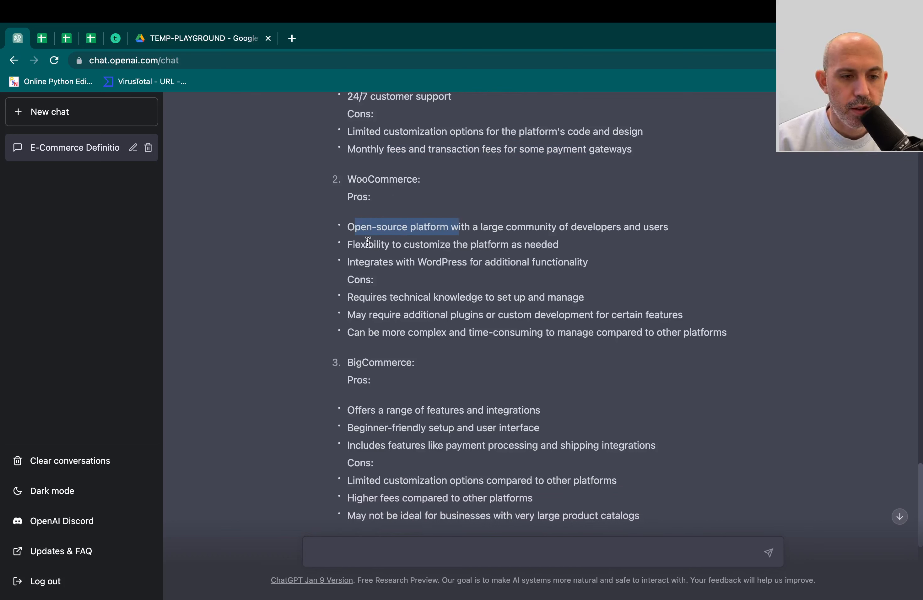
left_click_drag(362, 314, 544, 310)
left_click_drag(405, 294, 531, 297)
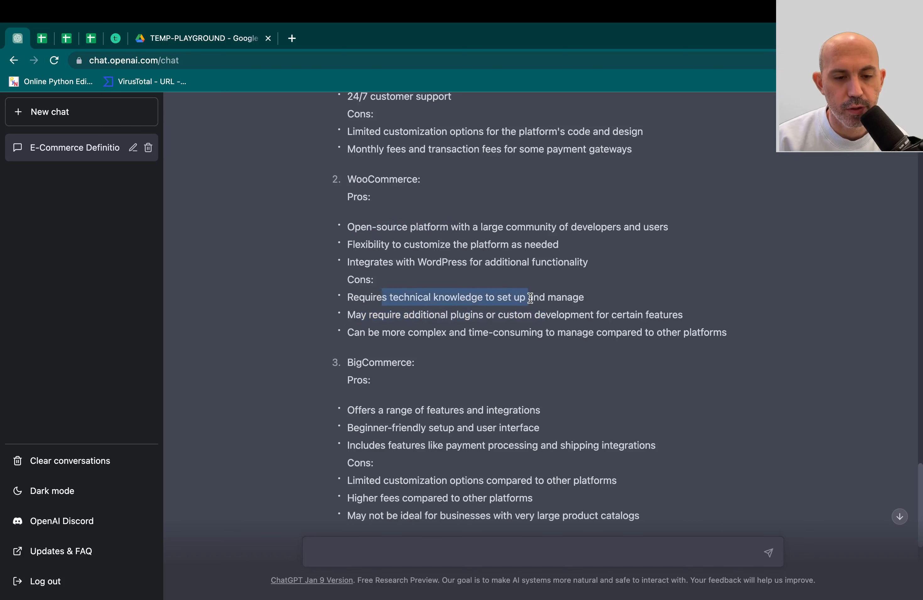
left_click(530, 298)
Examine the BigCommerce pros and cons, covering ease of setup, integrations, customization and suitability for large product catalogs.
scroll(513, 294, "down", 3)
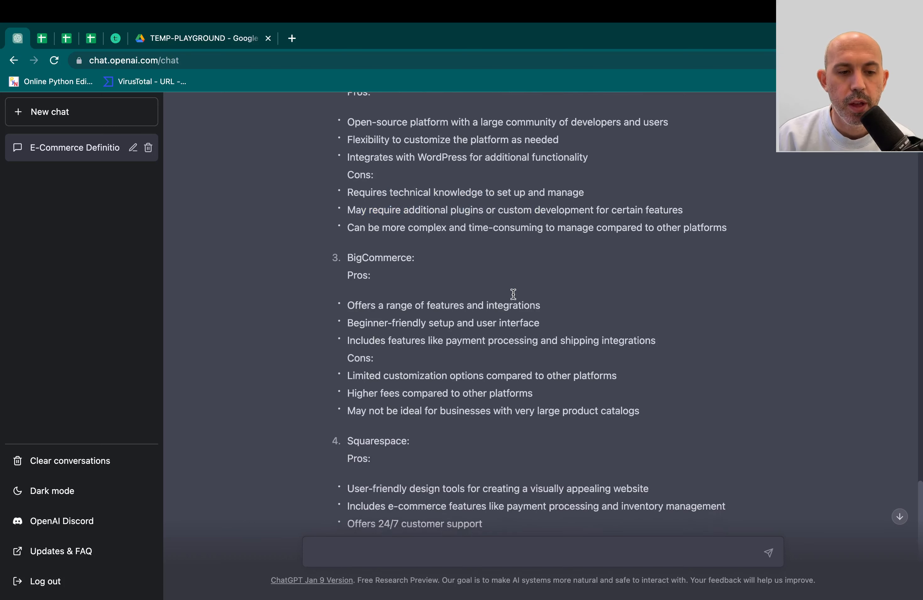
left_click_drag(358, 298, 502, 296)
left_click_drag(359, 314, 530, 312)
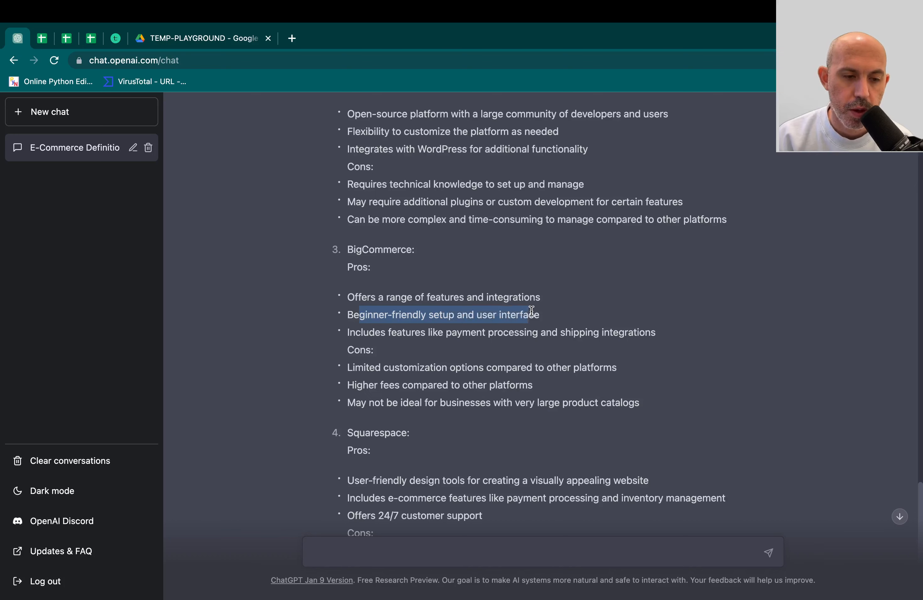
left_click(481, 331)
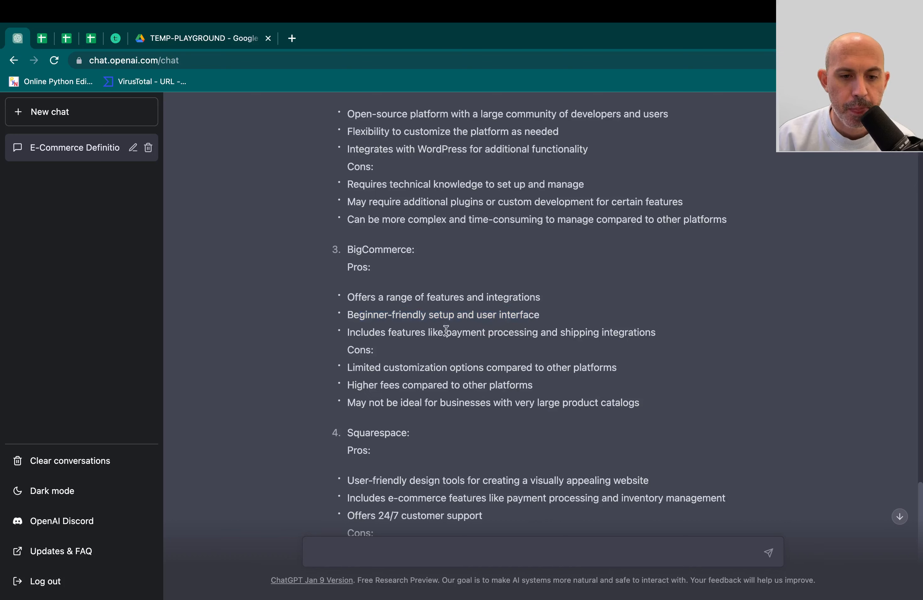
left_click_drag(369, 333, 613, 333)
scroll(520, 376, "down", 3)
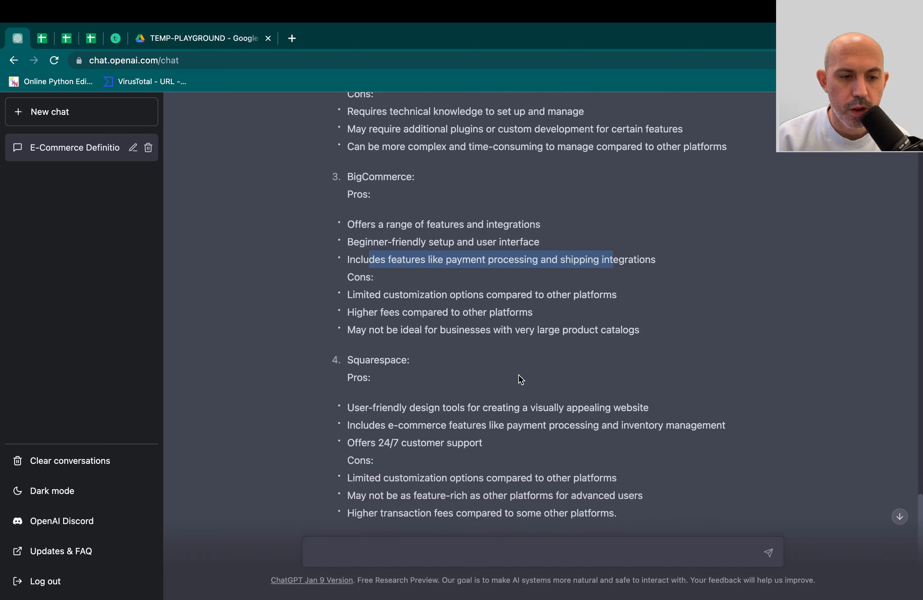
left_click_drag(369, 295, 620, 300)
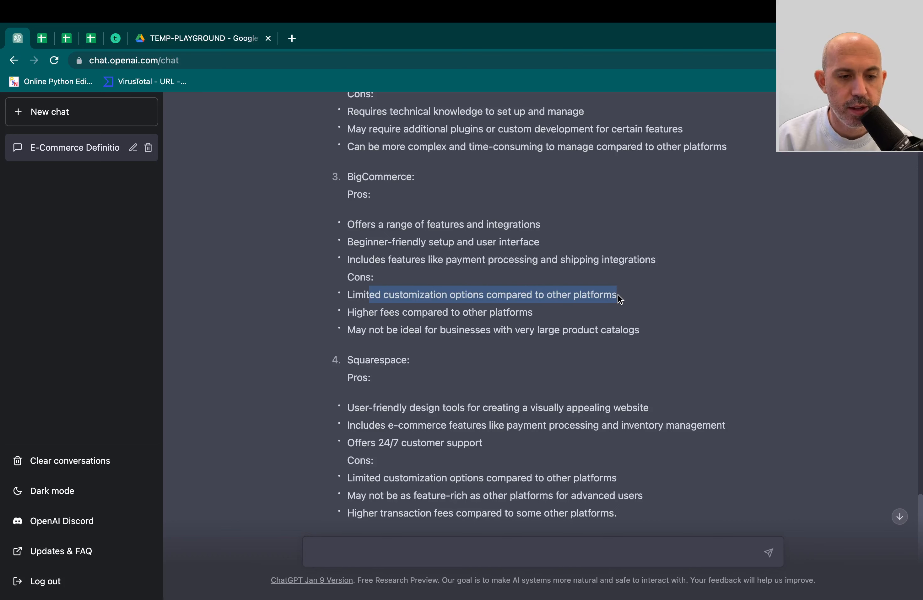
left_click(569, 302)
left_click_drag(369, 330, 509, 330)
left_click_drag(561, 330, 627, 330)
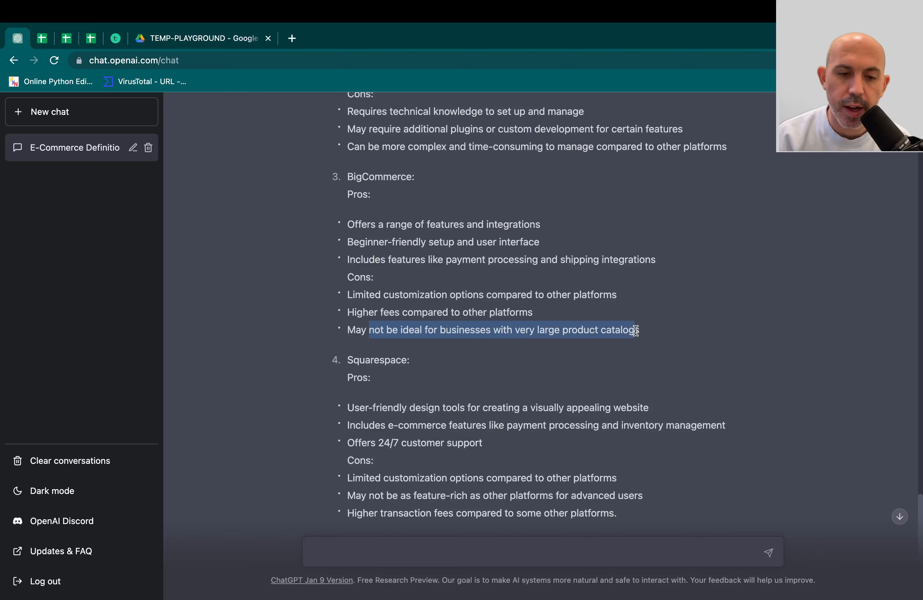
left_click(637, 329)
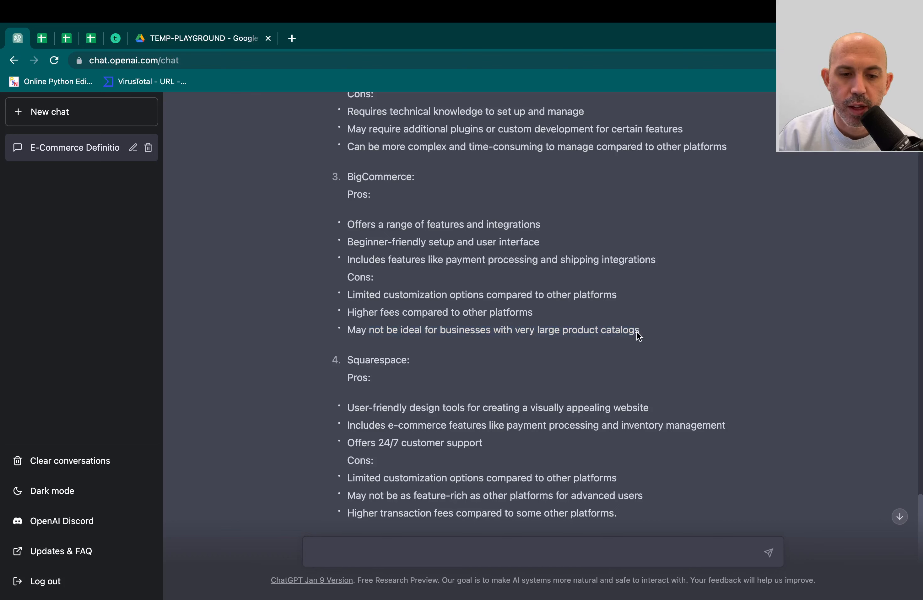
left_click_drag(637, 331, 446, 332)
scroll(449, 334, "up", 4)
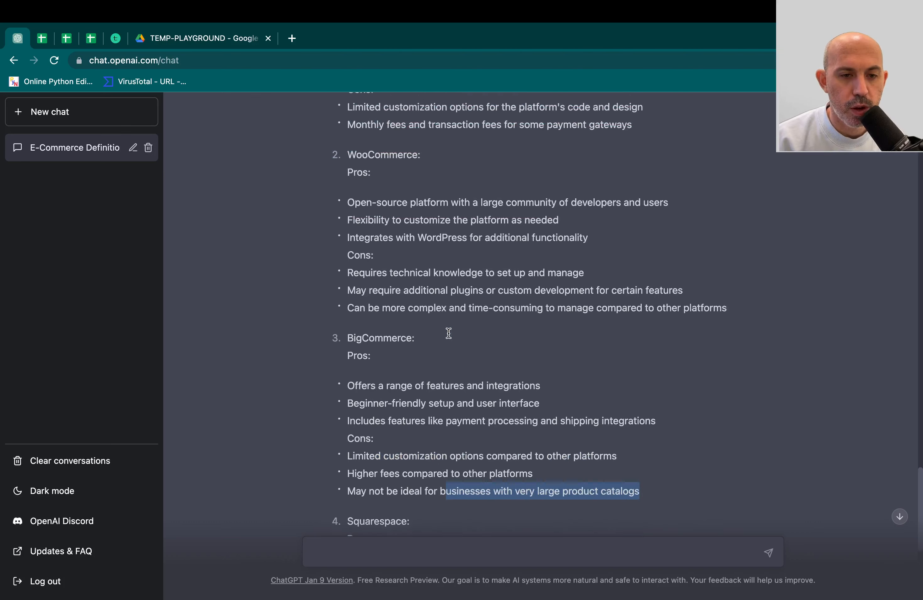
Review the Squarespace pros and cons against the other platforms, and send the question "how much does shopify cost per month".
scroll(512, 309, "down", 8)
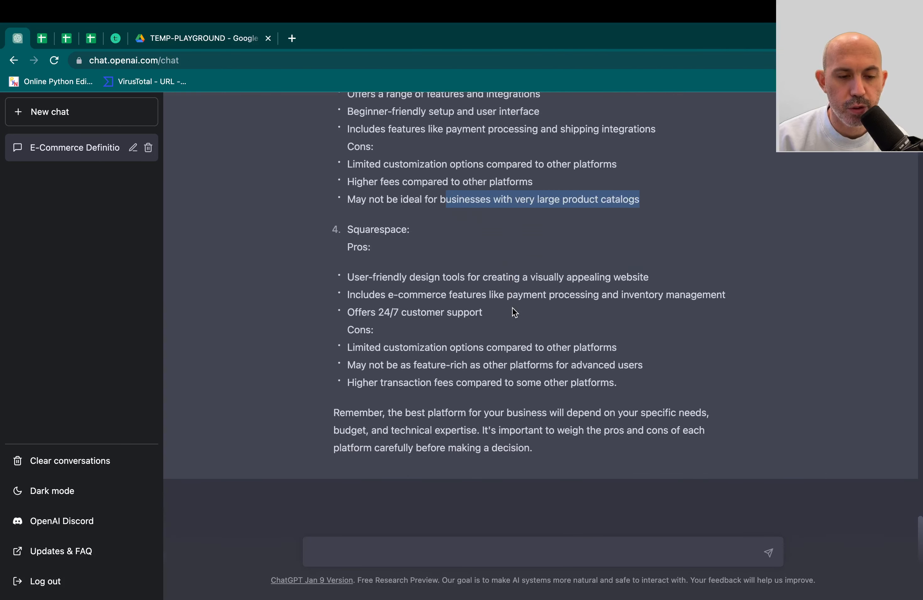
left_click_drag(330, 231, 425, 233)
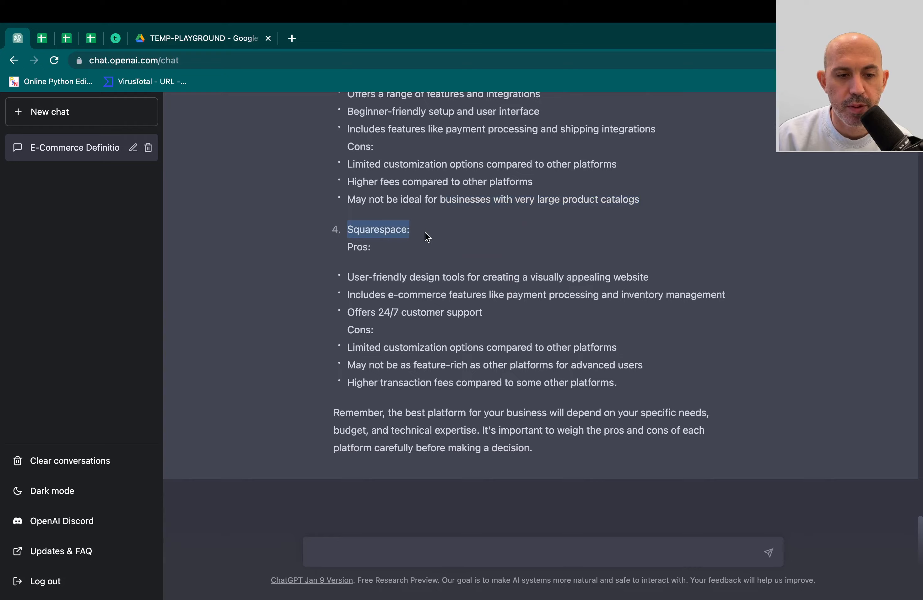
left_click(425, 232)
scroll(518, 264, "up", 12)
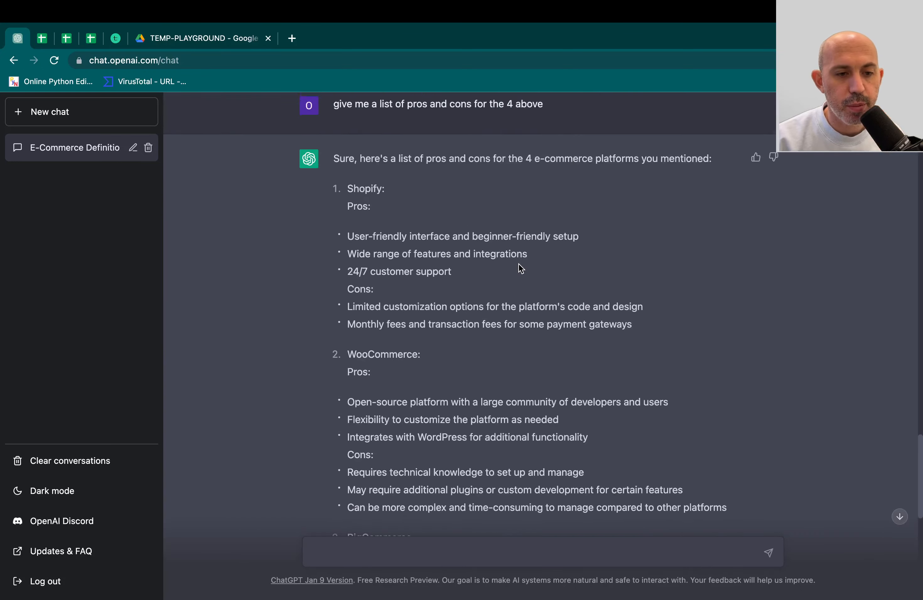
scroll(520, 268, "down", 11)
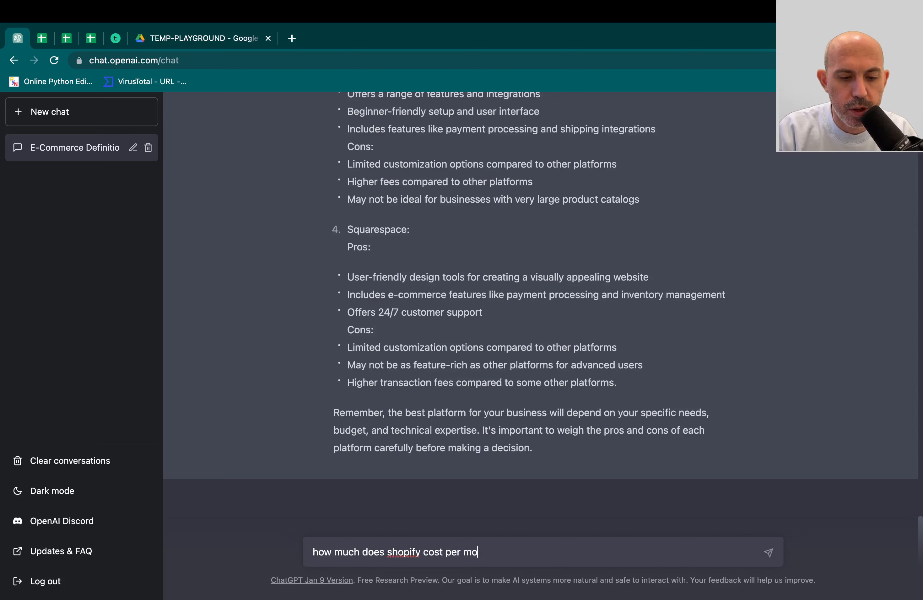
key("Return")
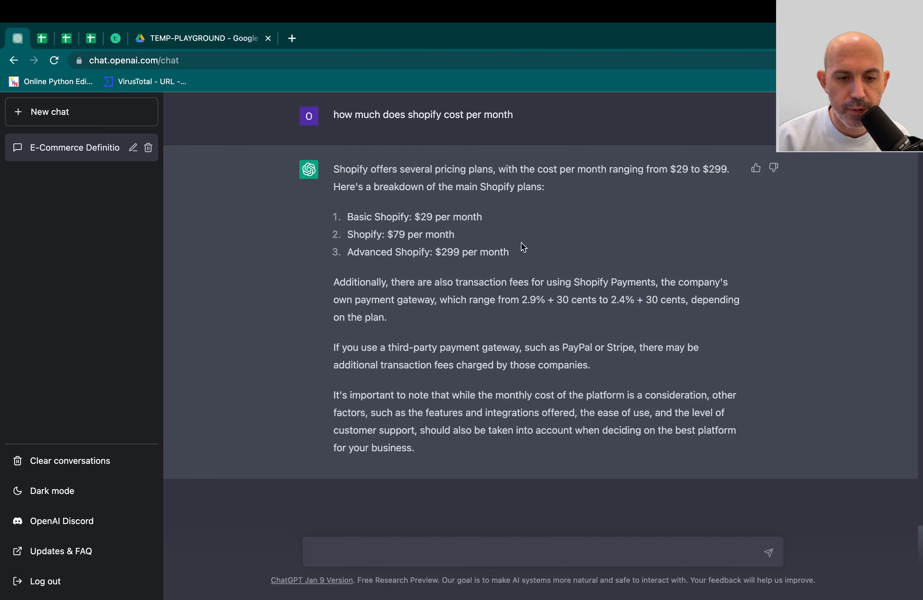
Review the Shopify plan prices and transaction fees, and ask "what is the shopify domain to register my site".
left_click_drag(434, 217, 545, 323)
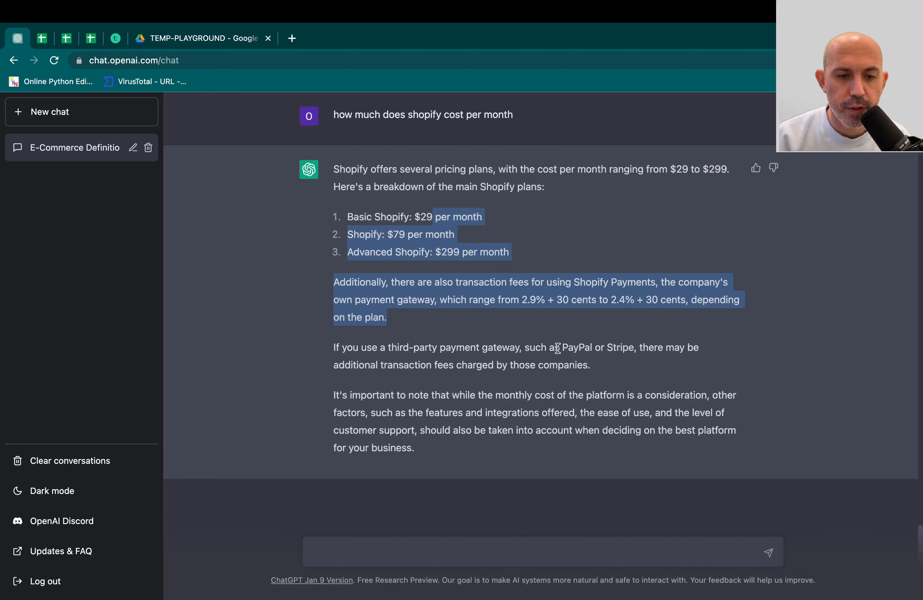
left_click(449, 543)
type("w")
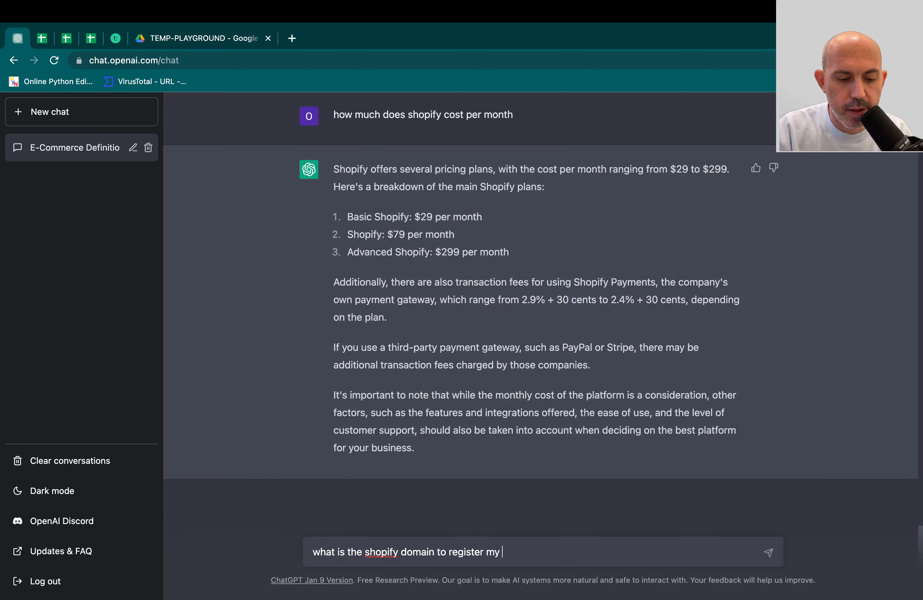
key("Return")
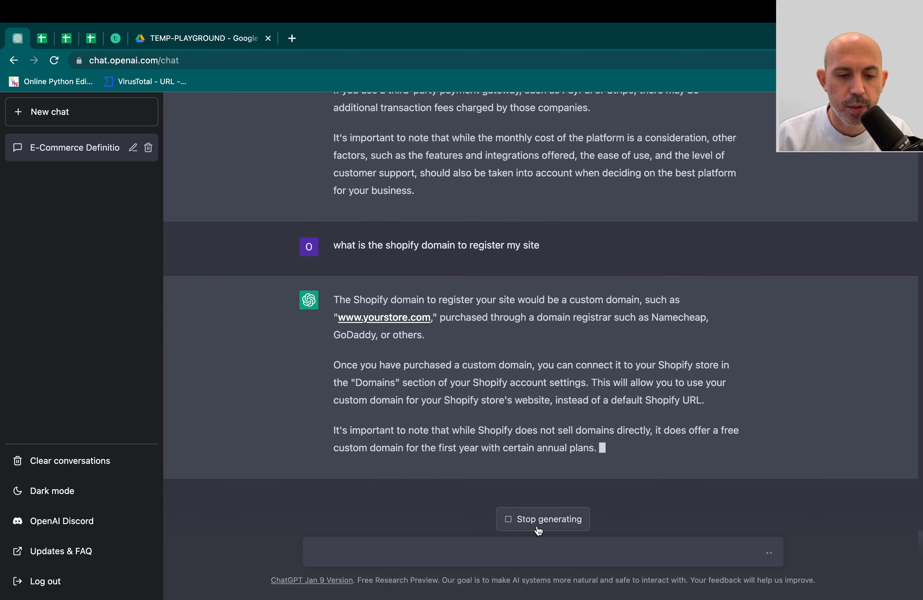
Stop the domain answer and ask "once i resgiter a shopify site, what do i need to do to gain my first customers?".
left_click(518, 524)
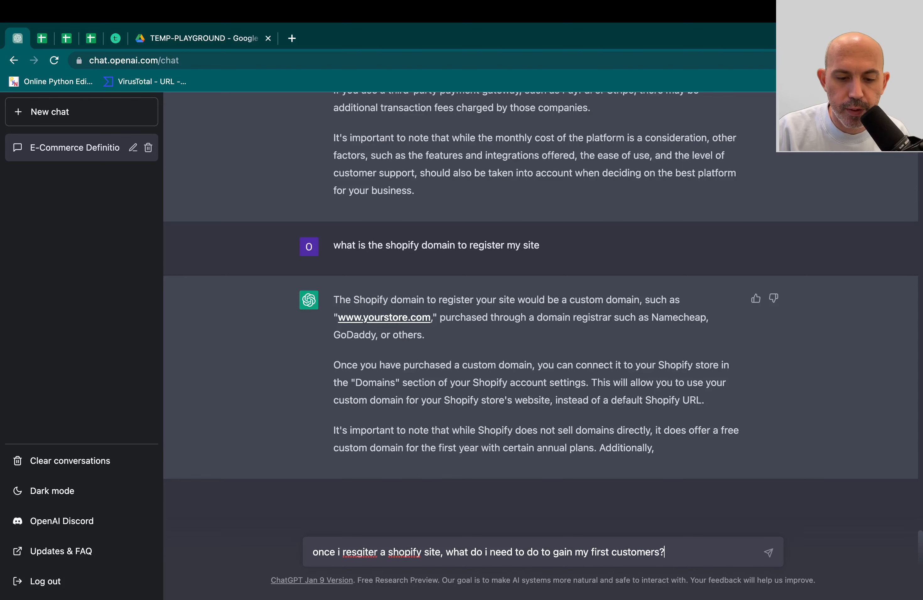
key("Return")
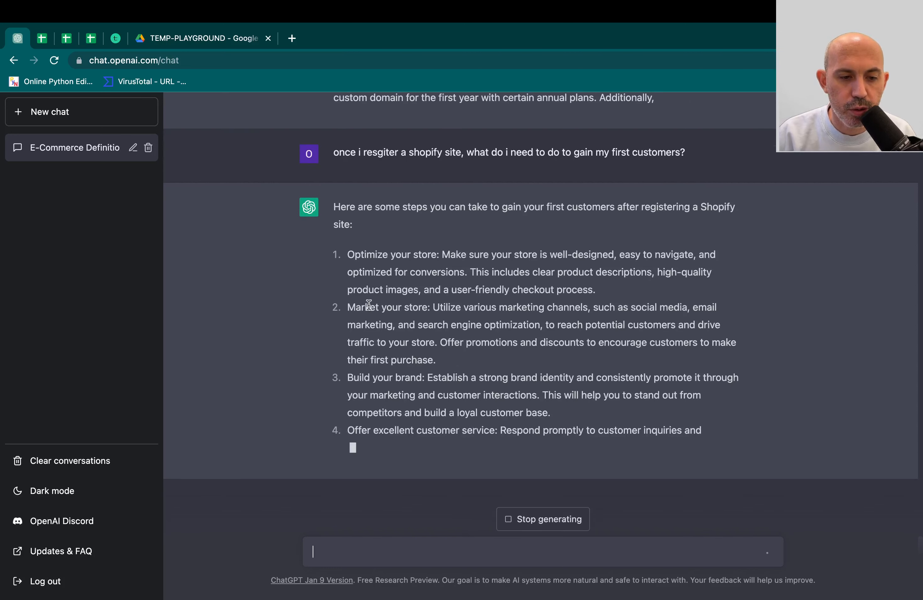
Review the advice on gaining first customers, especially marketing the store, and send the follow-up "how do i market my store?".
left_click_drag(361, 307, 425, 304)
left_click_drag(353, 358, 540, 323)
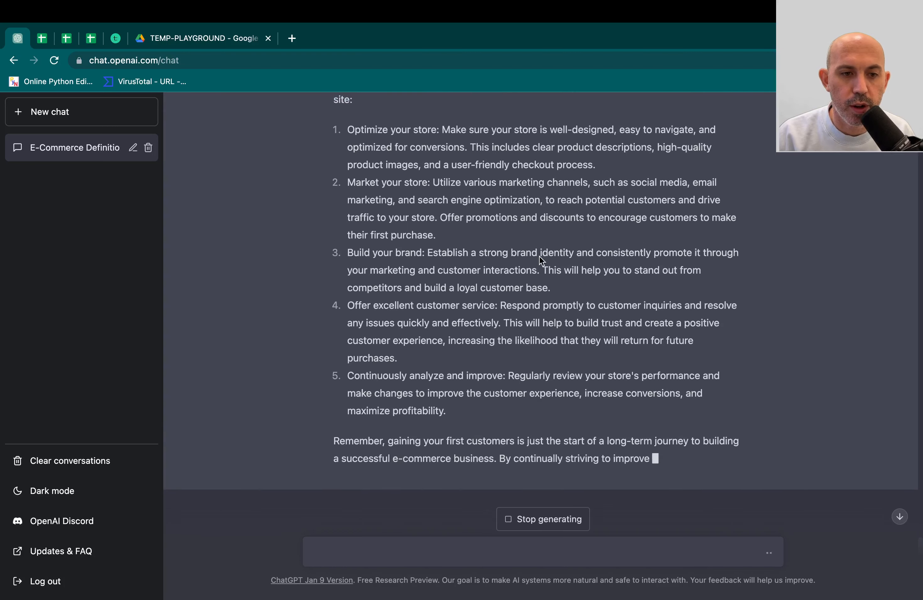
scroll(541, 257, "up", 1)
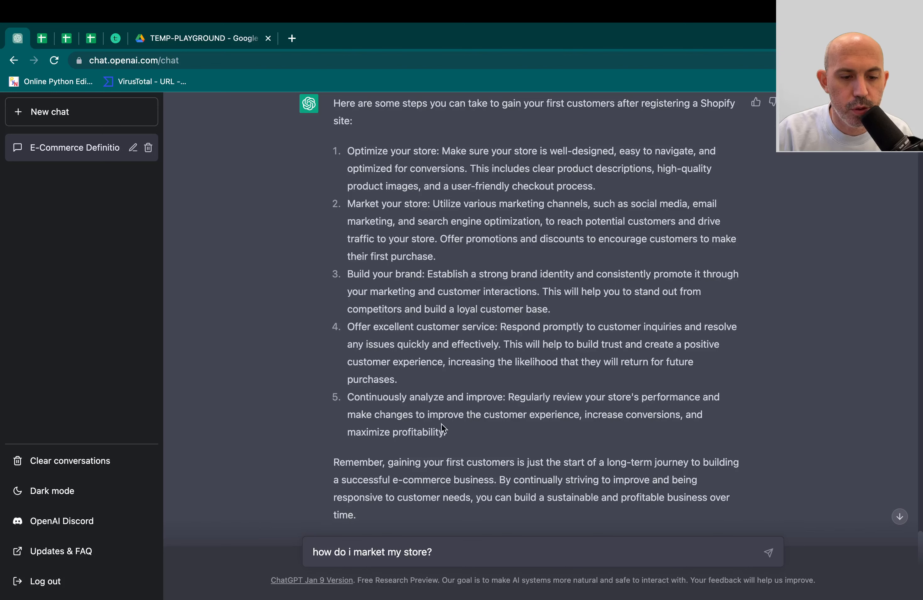
key("Return")
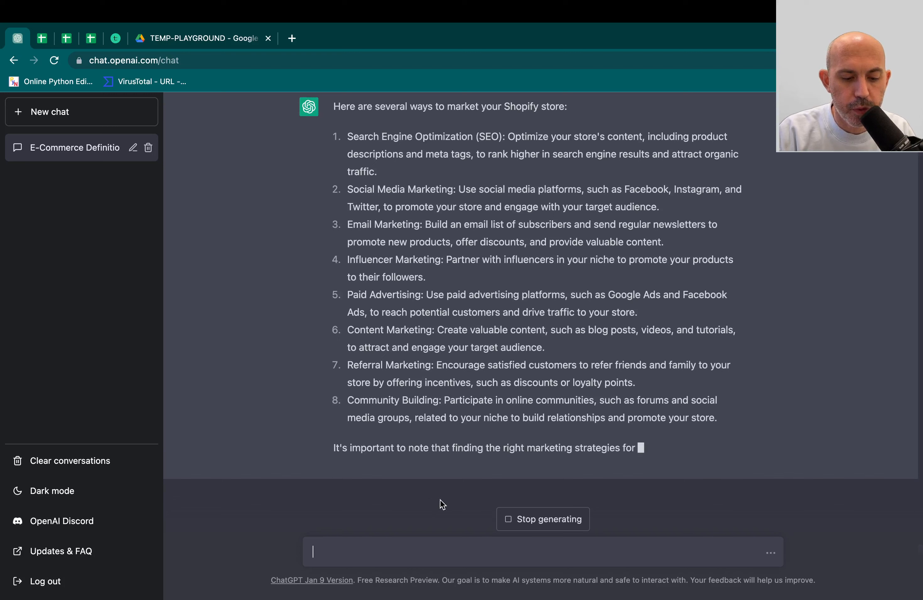
Send the question "can you recommend a few seo companies to help me grow my tshirt business".
type("can you recom")
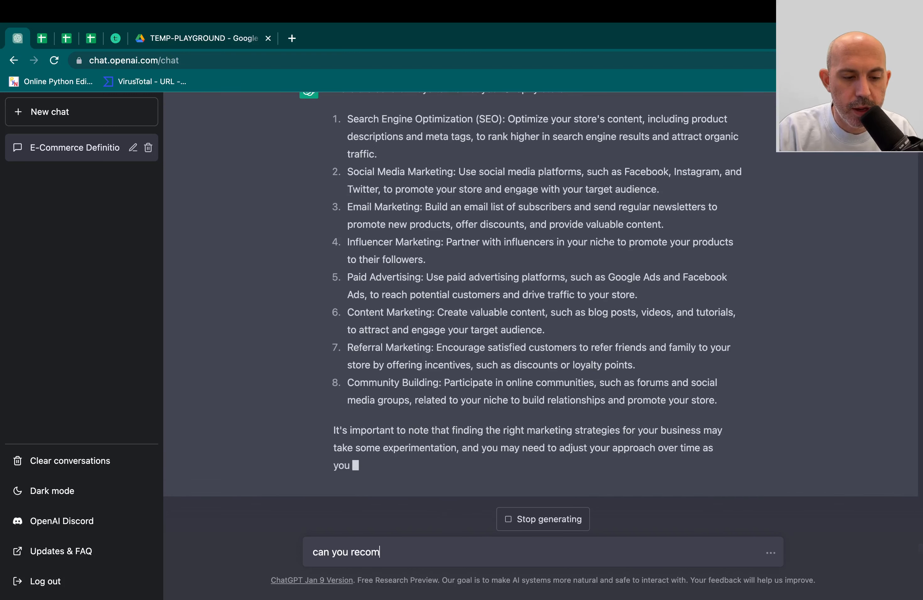
type("mend a few seo companies to help me grow my")
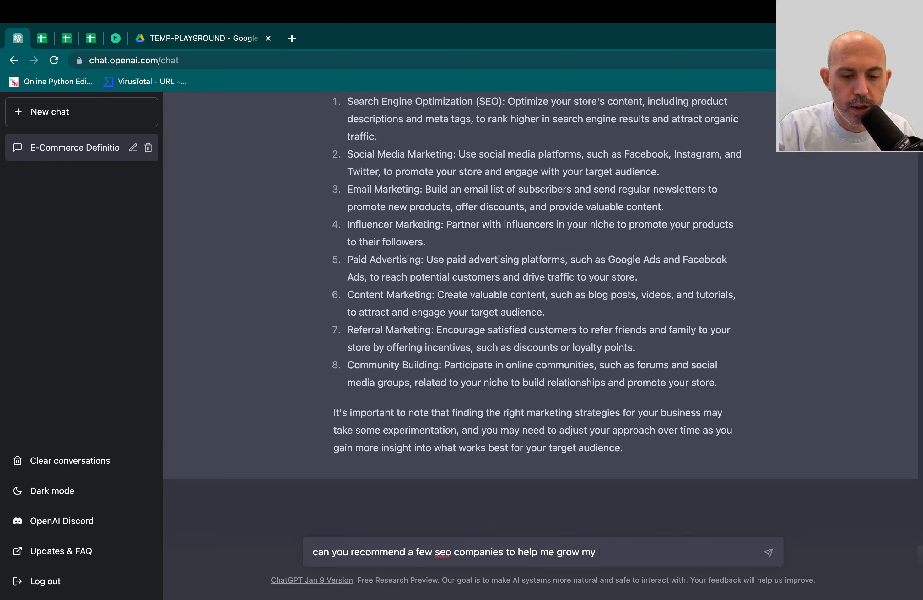
type("ss")
key("Return")
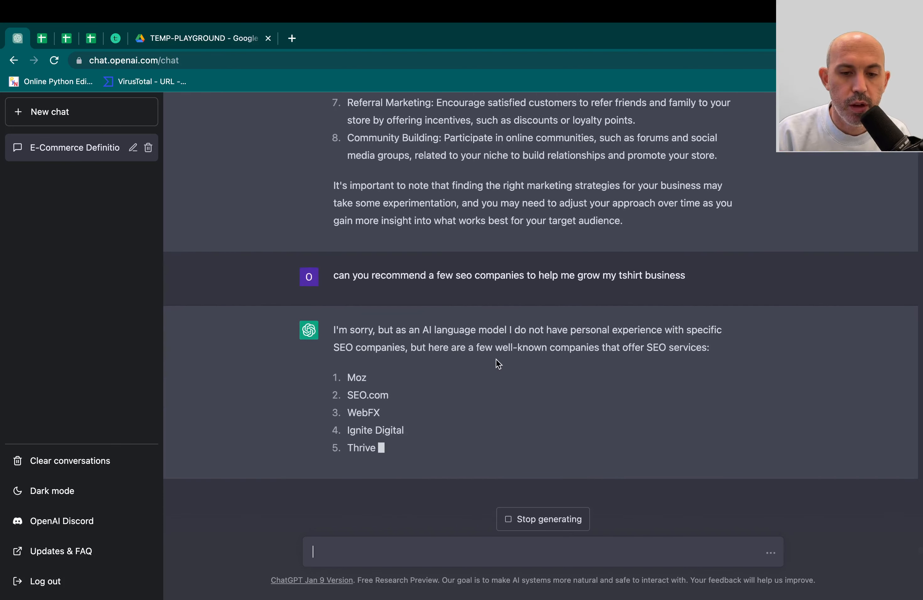
Examine the list of suggested SEO companies, focusing on the first entries such as Moz.
left_click_drag(495, 359, 604, 355)
left_click(623, 356)
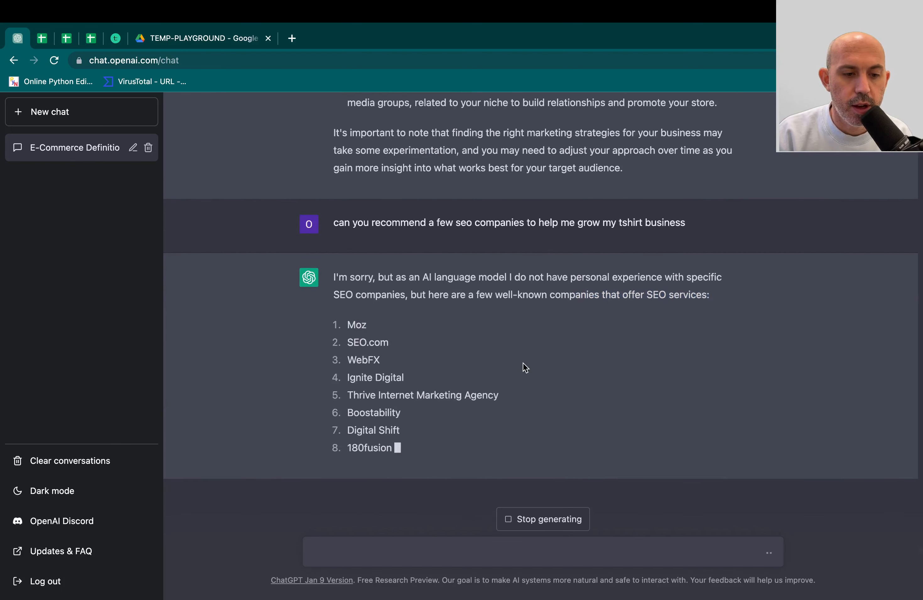
left_click_drag(347, 290, 379, 290)
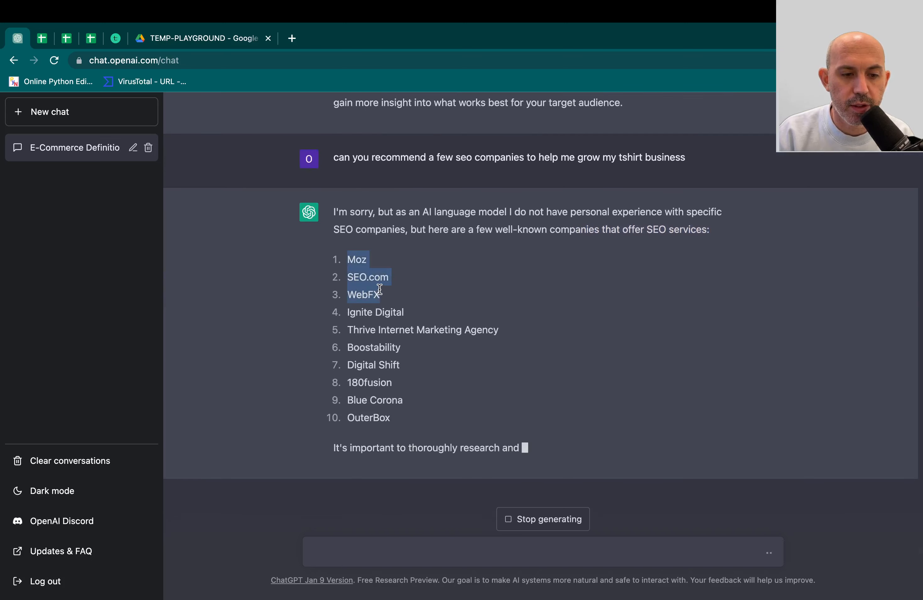
left_click(349, 260)
left_click_drag(349, 260, 373, 258)
left_click(373, 242)
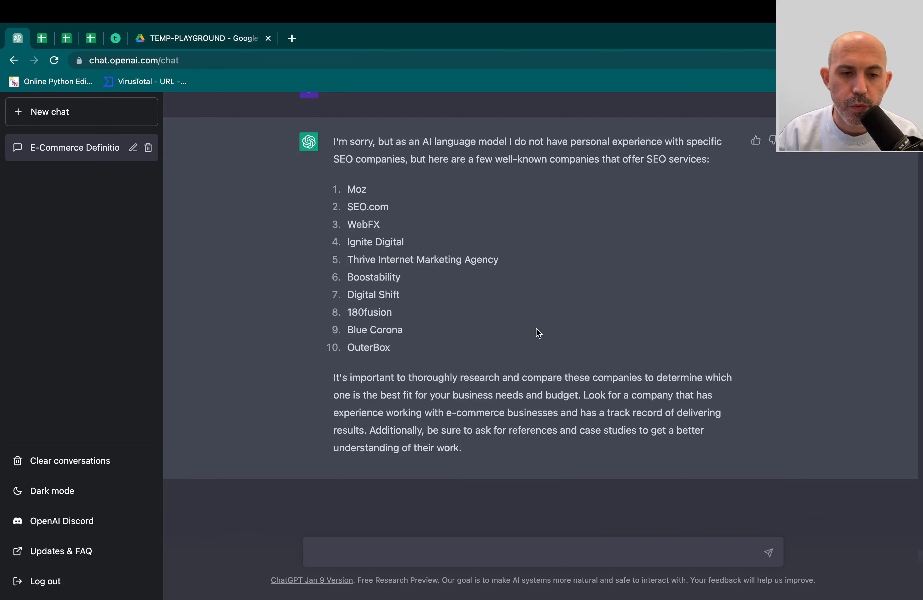
Recheck the SEO company list and send the question "how do i upload customizable tshirts on shopify".
scroll(538, 333, "up", 4)
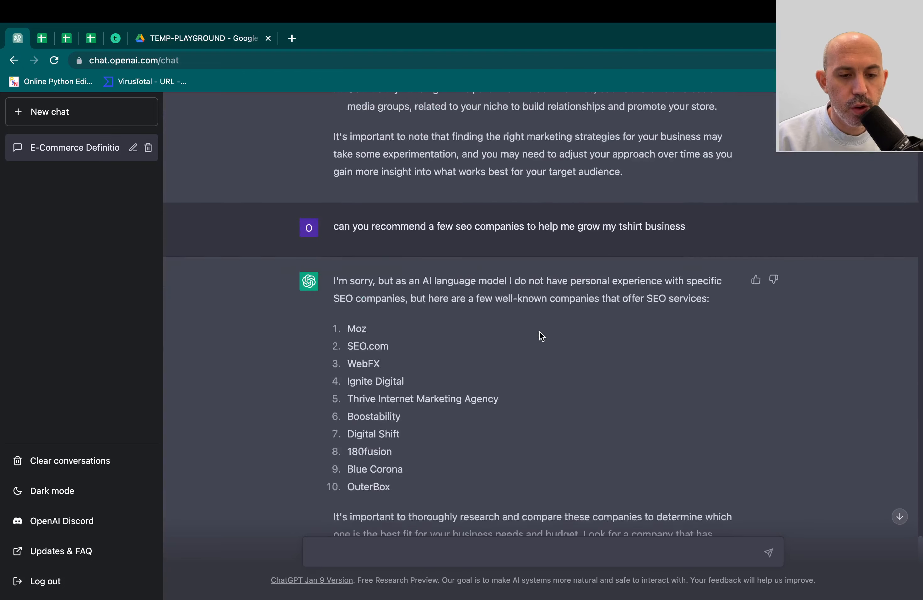
scroll(542, 336, "down", 4)
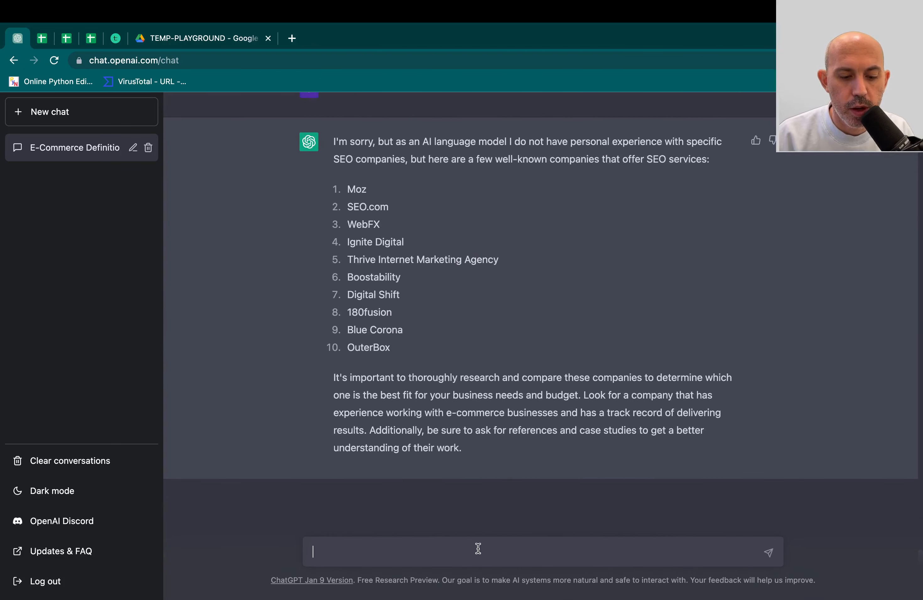
type("how")
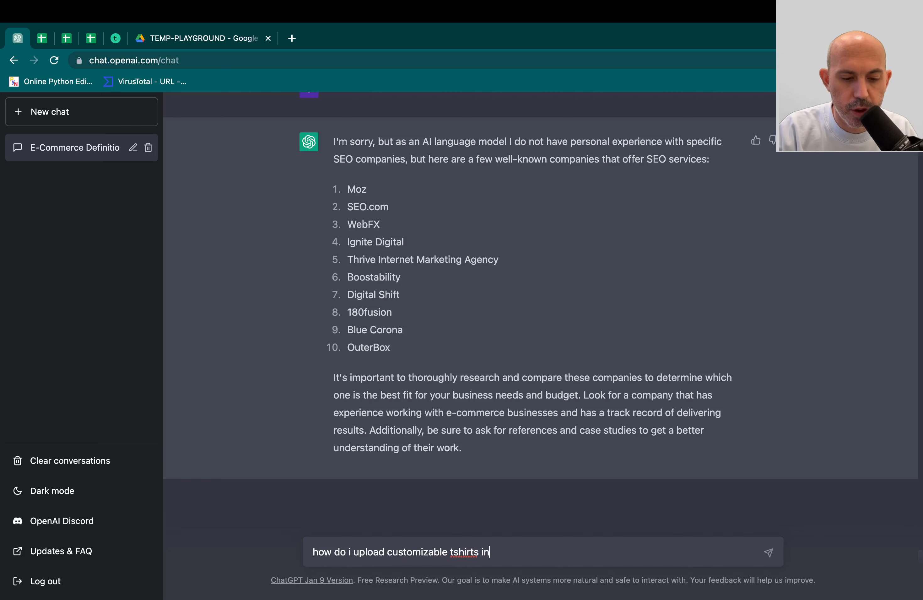
key("Return")
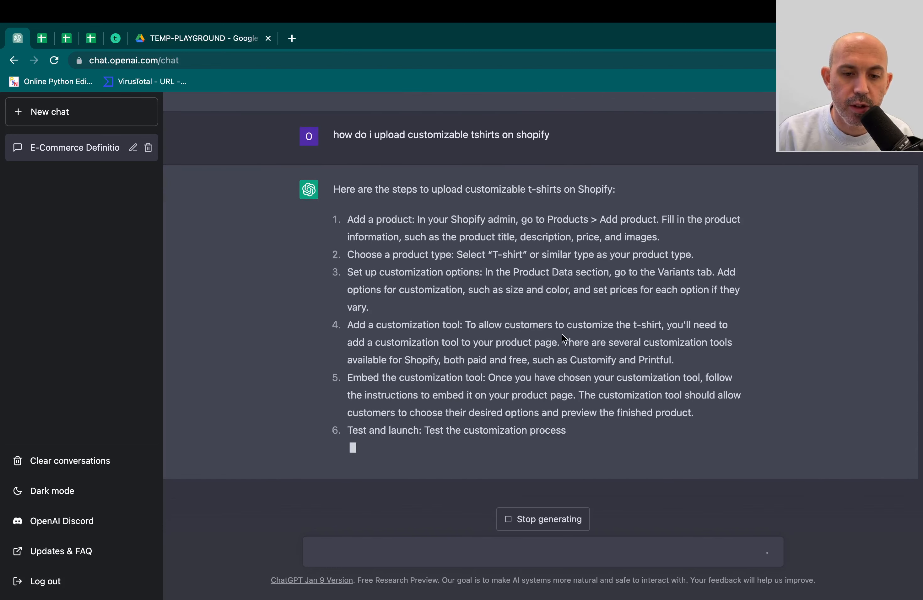
Examine the fourth upload instruction, about adding a customization tool to the product page and which tools are available for Shopify.
left_click_drag(561, 334, 680, 359)
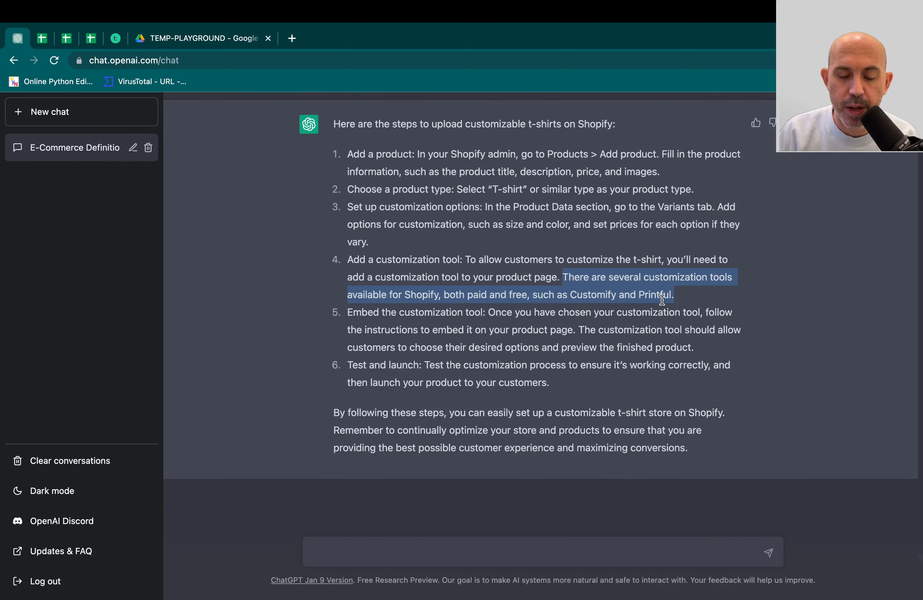
left_click(662, 300)
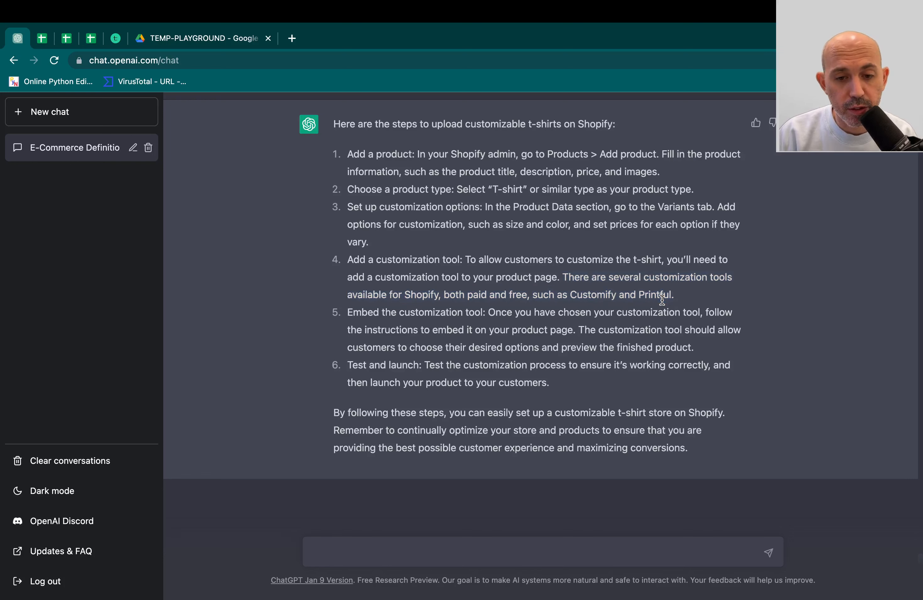
left_click_drag(698, 295, 610, 278)
left_click_drag(526, 277, 391, 259)
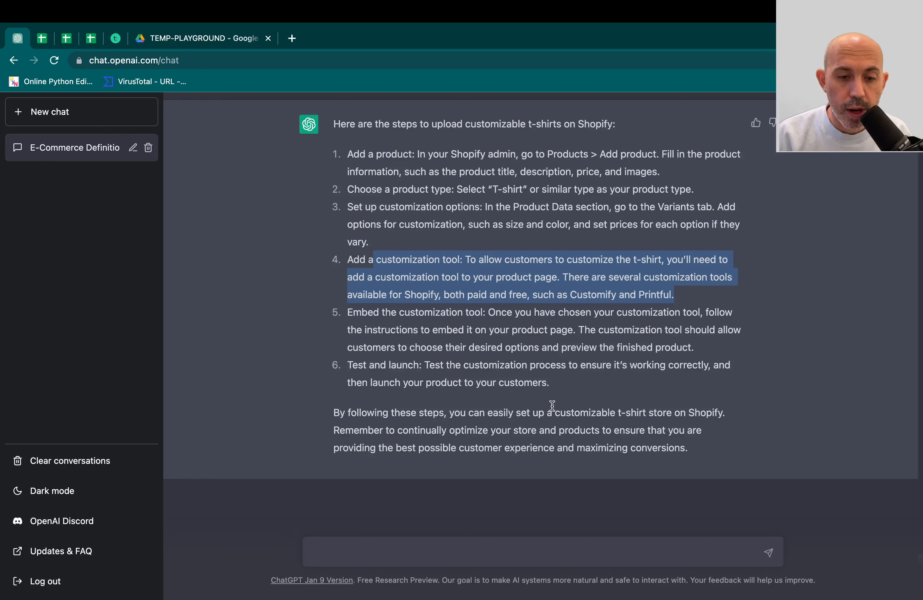
Send the question "who do i get more customers to sign up for my newsletter after purchasing".
left_click(486, 549)
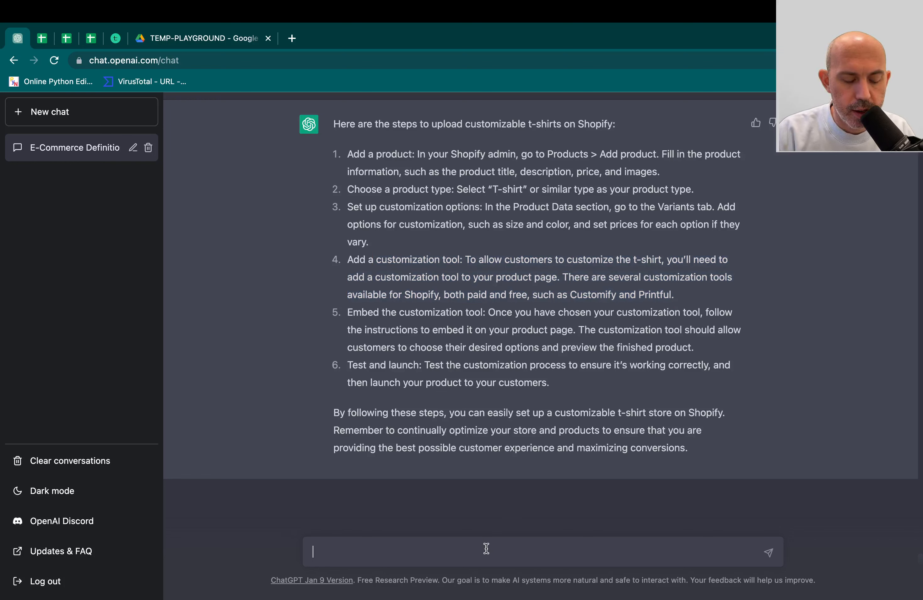
type("who")
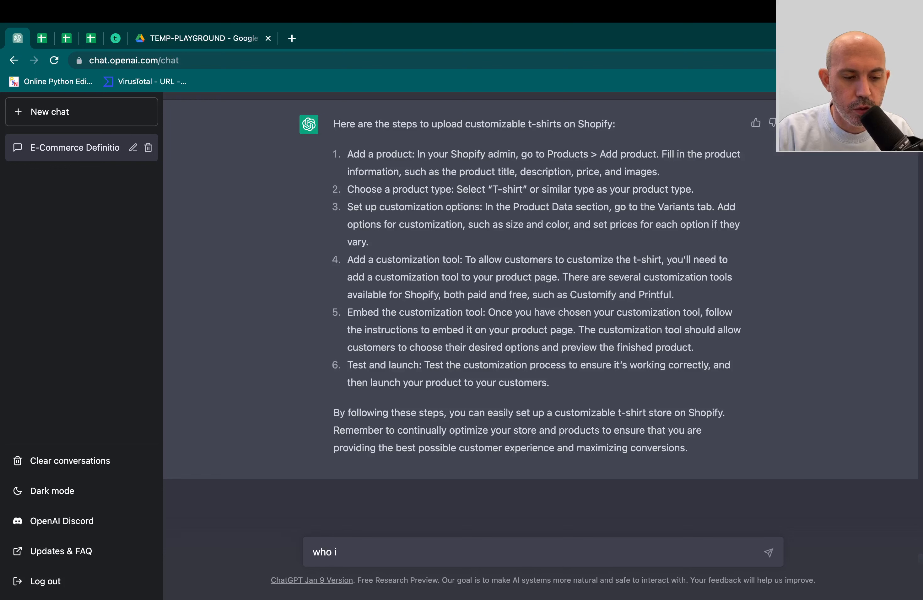
type(" do i get more customers to sign up for my newsletter after purchasing")
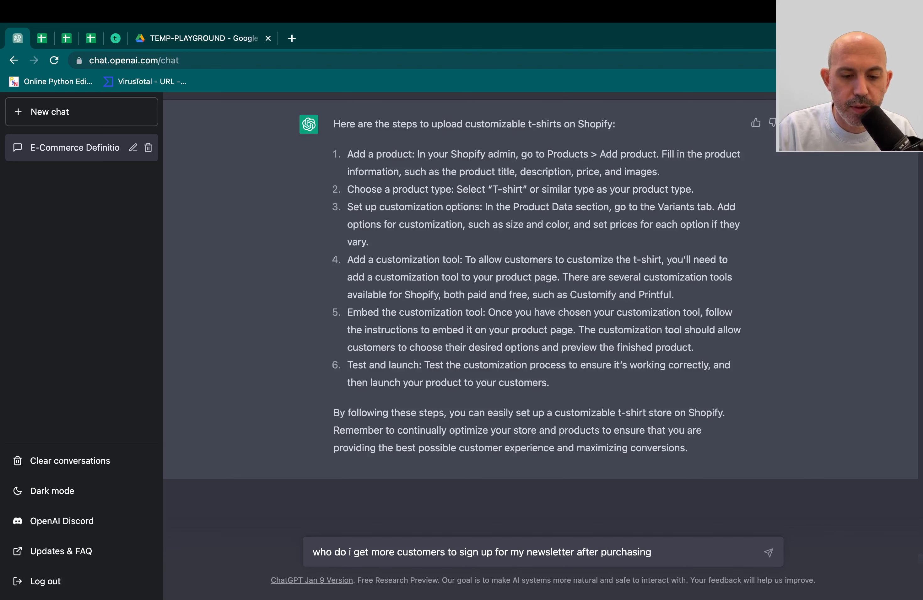
key("Return")
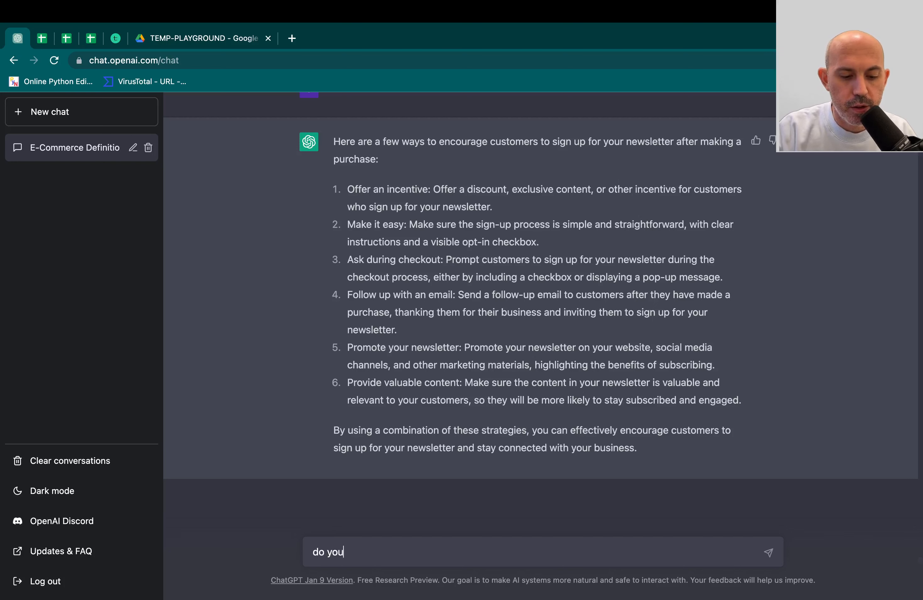
Send the follow-up "do you recommend any apps to help with this?" about newsletter sign-ups.
type("ommend any apps to help with this?")
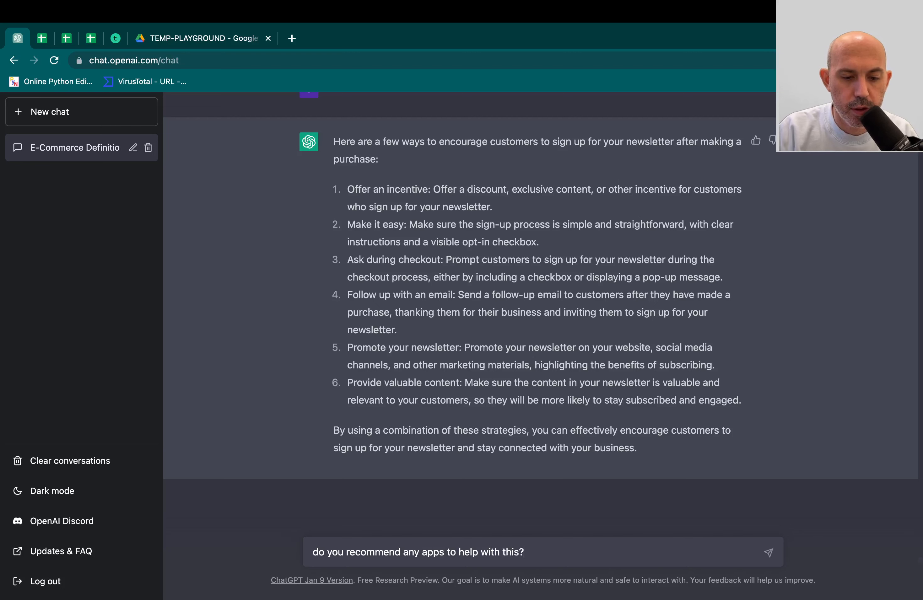
key("Return")
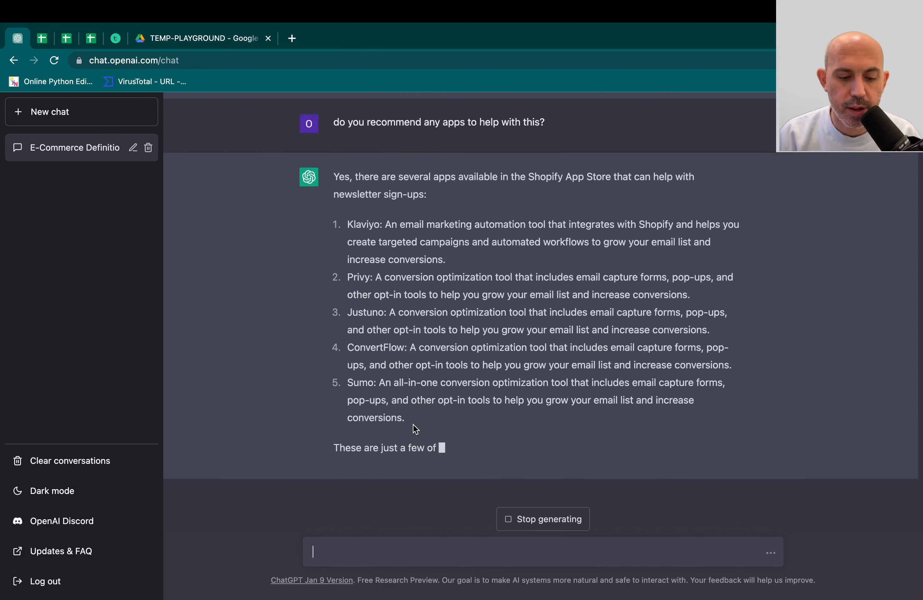
Send the question "what is the cost for privy".
type("what is the os")
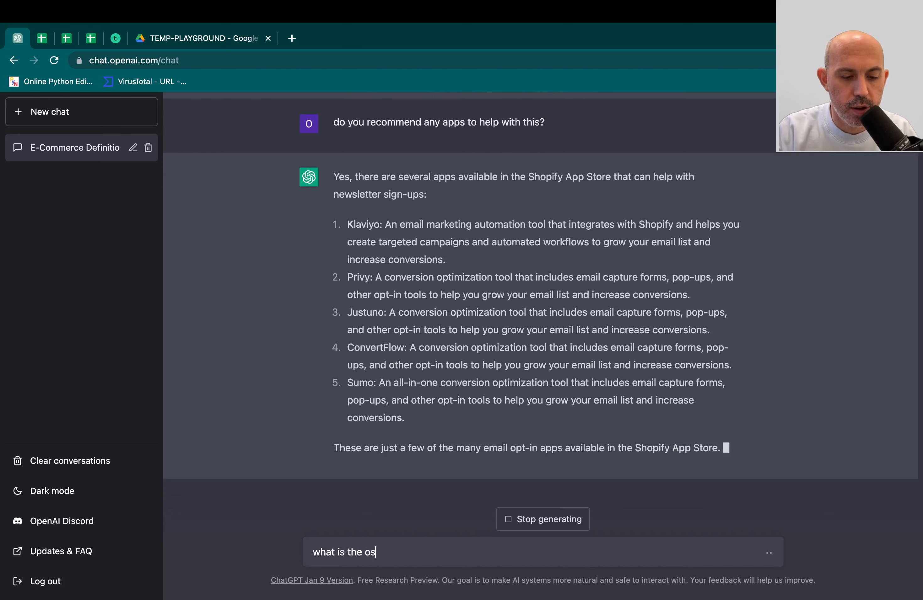
type("t for privy")
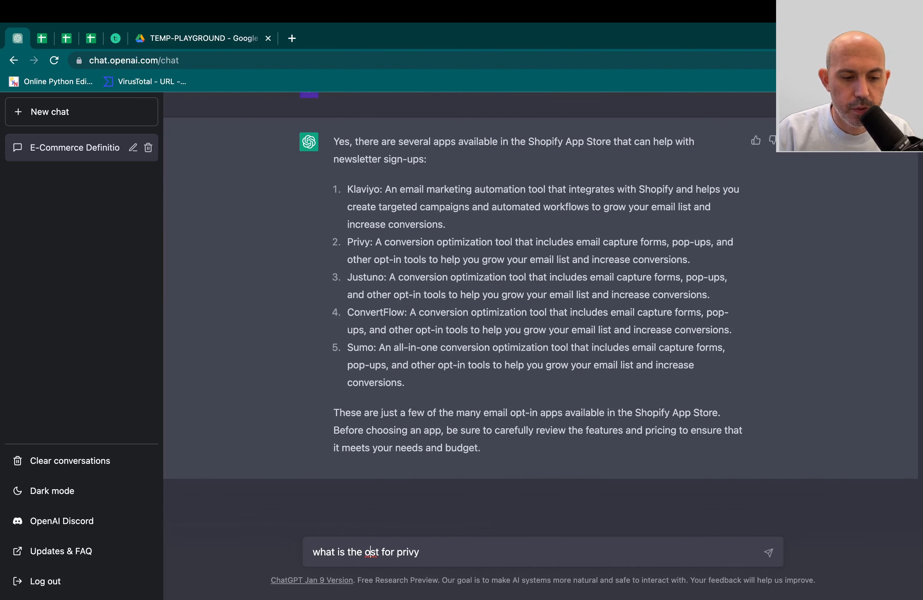
left_click(365, 552)
type("c")
key("shift+Return")
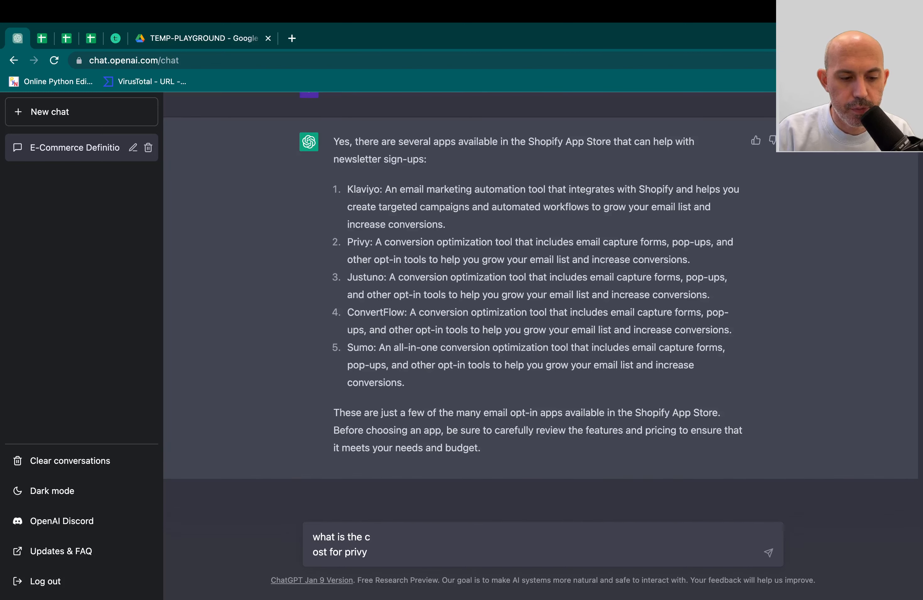
key("BackSpace")
key("Return")
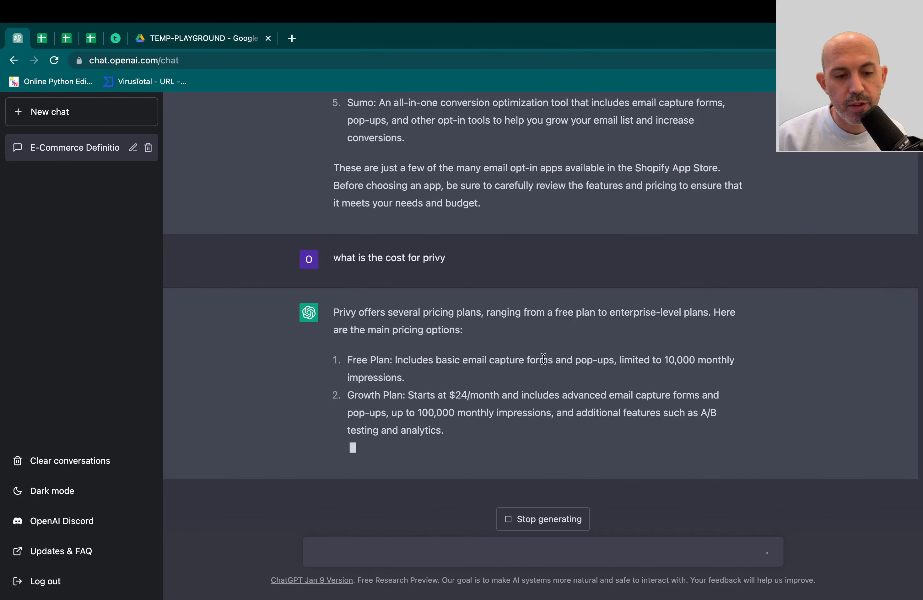
Check the Privy pricing plans and send the question "how do i show a specific payment gateway on shopify checkout page for my vip customers?".
left_click_drag(568, 342, 597, 359)
left_click(504, 372)
left_click_drag(435, 377, 494, 377)
left_click(493, 377)
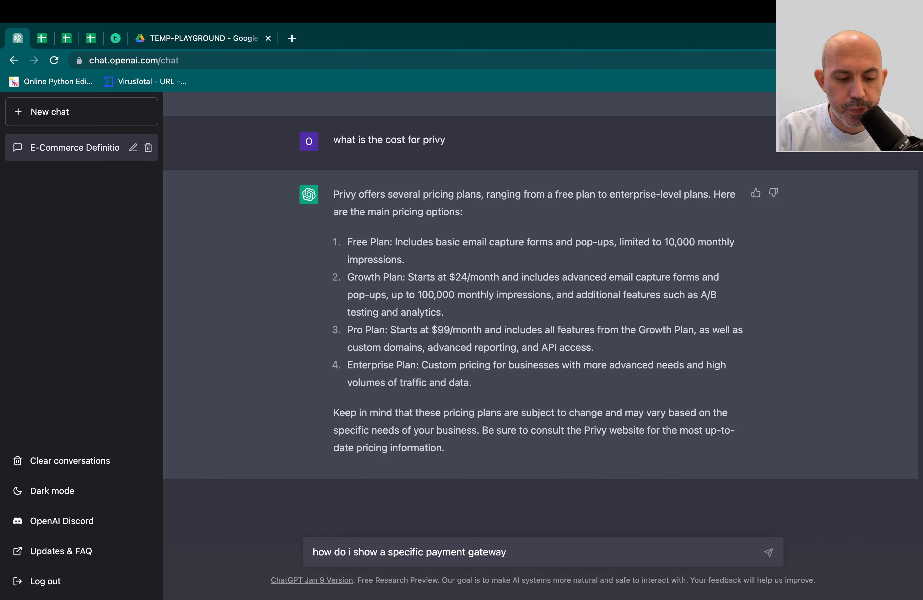
type("y checkout pa")
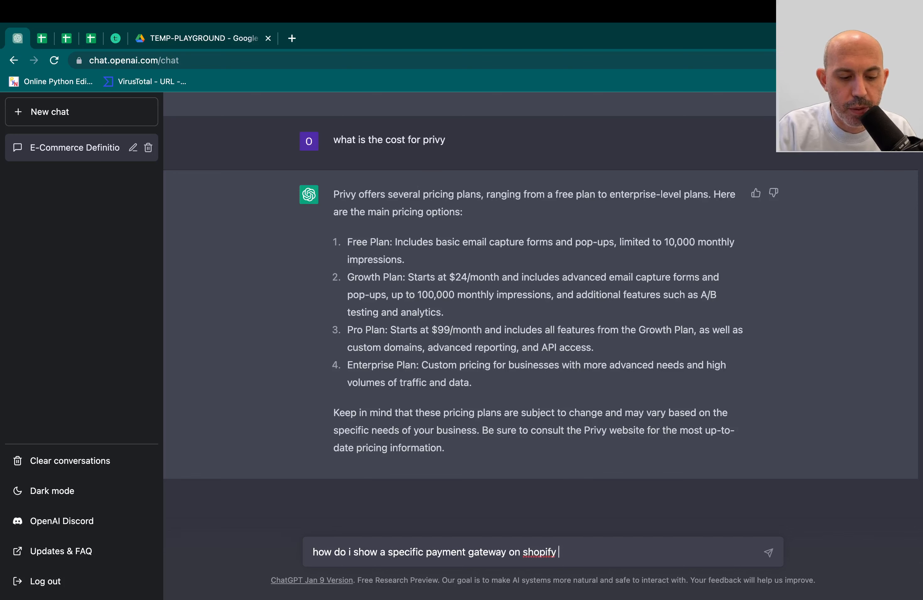
type("ge for ")
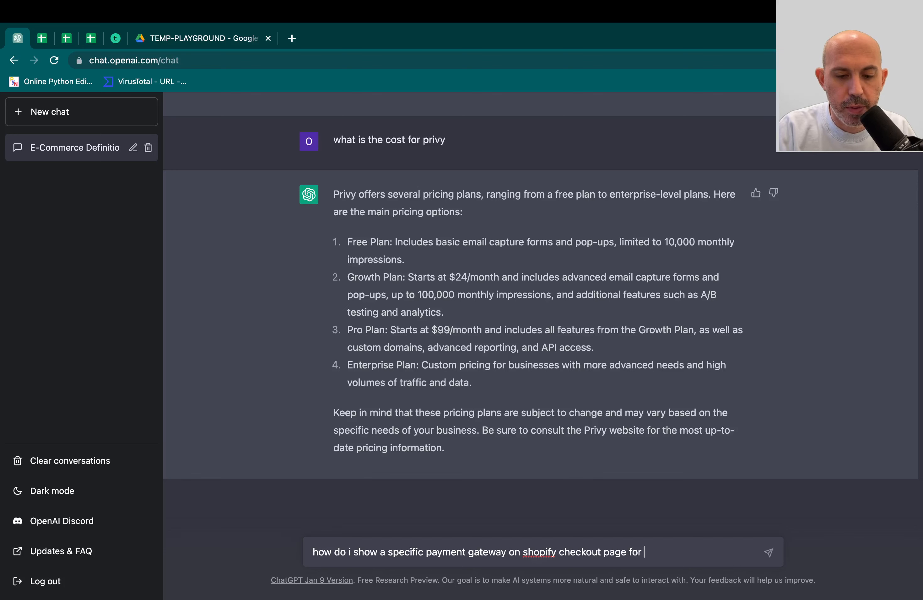
type("my vip custome")
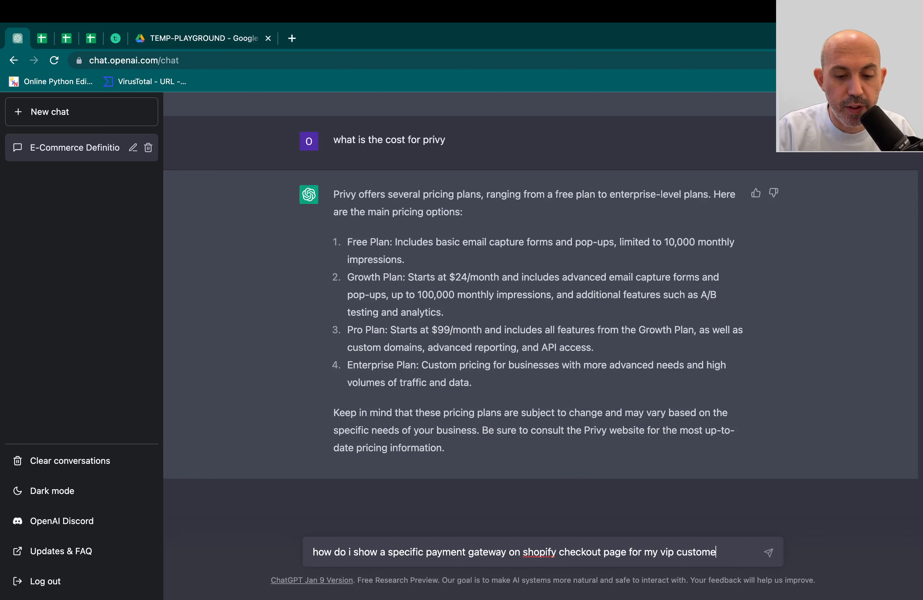
type("rs?")
key("Return")
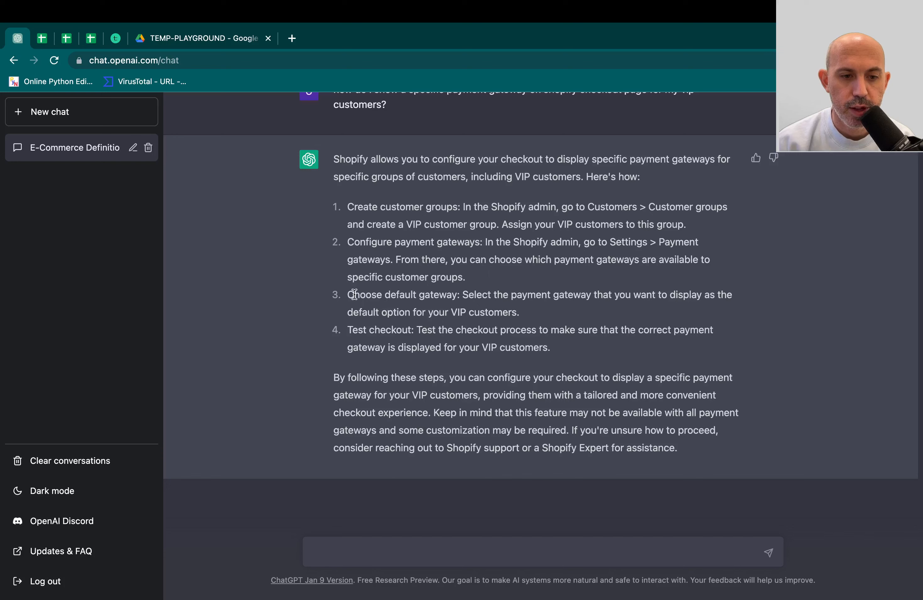
Examine the instructions for showing a payment gateway to VIP customers, especially choosing the default gateway and testing the checkout.
left_click_drag(354, 295, 565, 345)
left_click(591, 314)
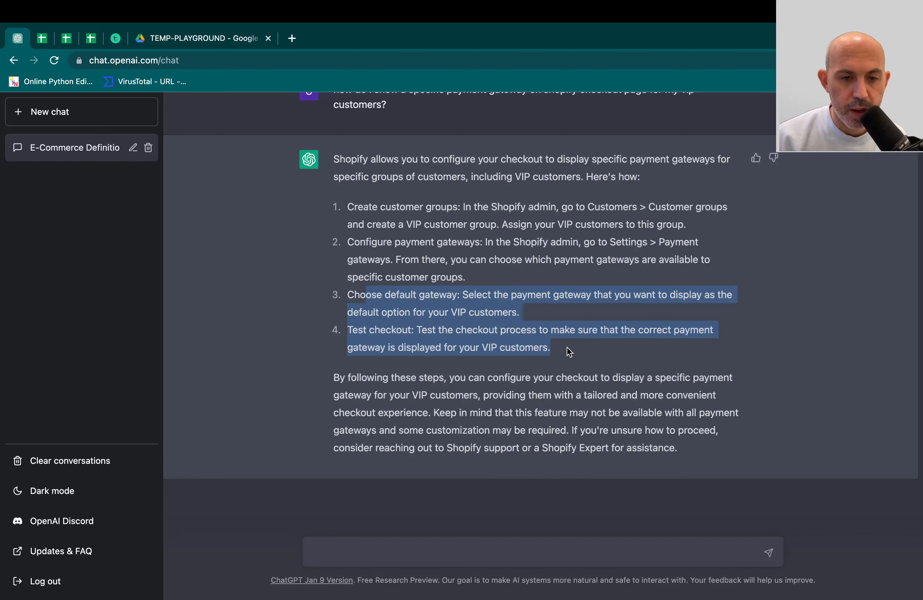
left_click(536, 312)
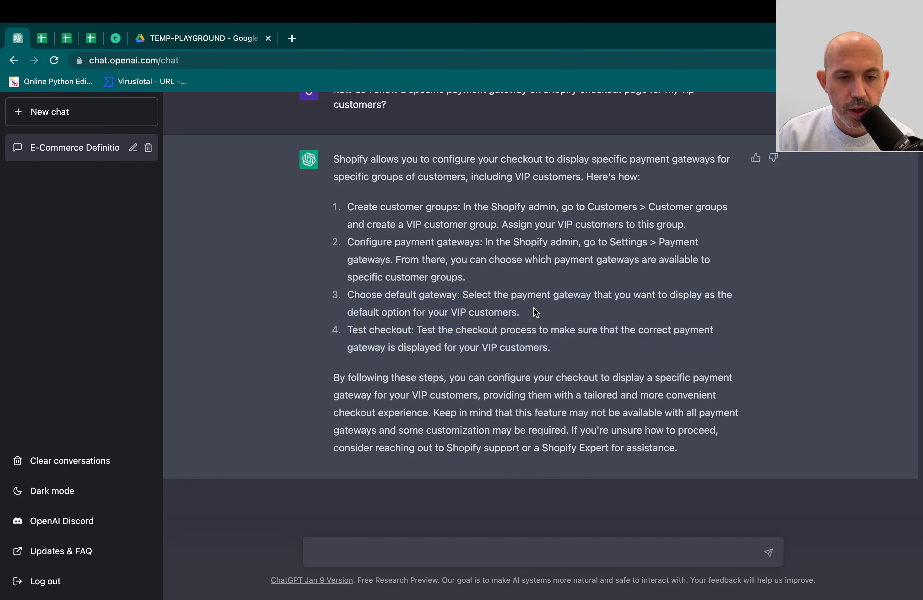
left_click_drag(348, 295, 523, 311)
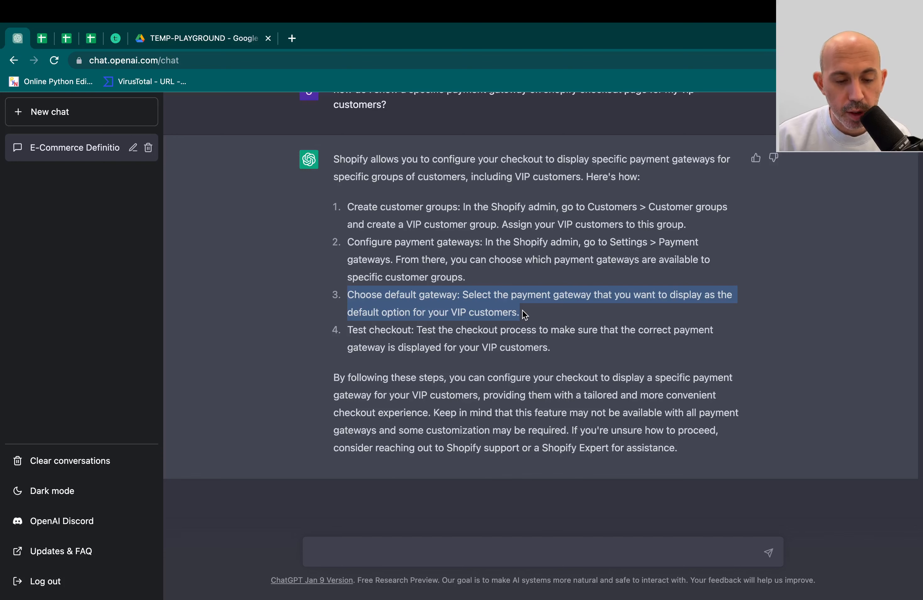
left_click(525, 314)
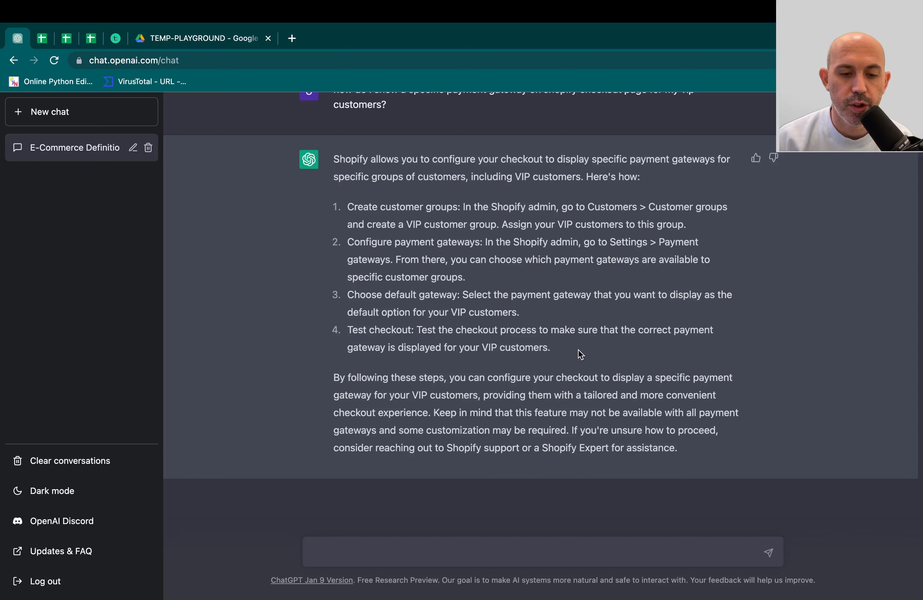
left_click_drag(698, 449, 513, 264)
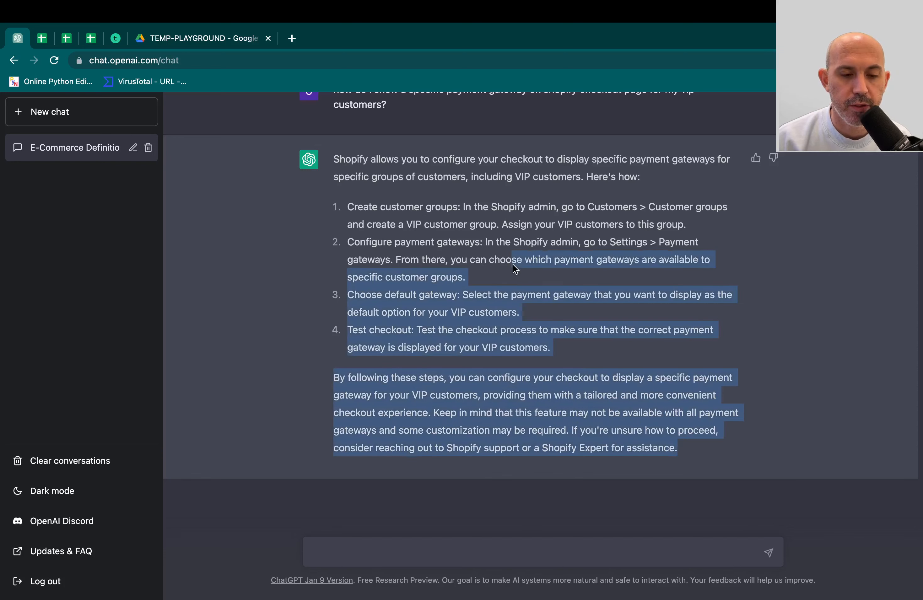
left_click(513, 264)
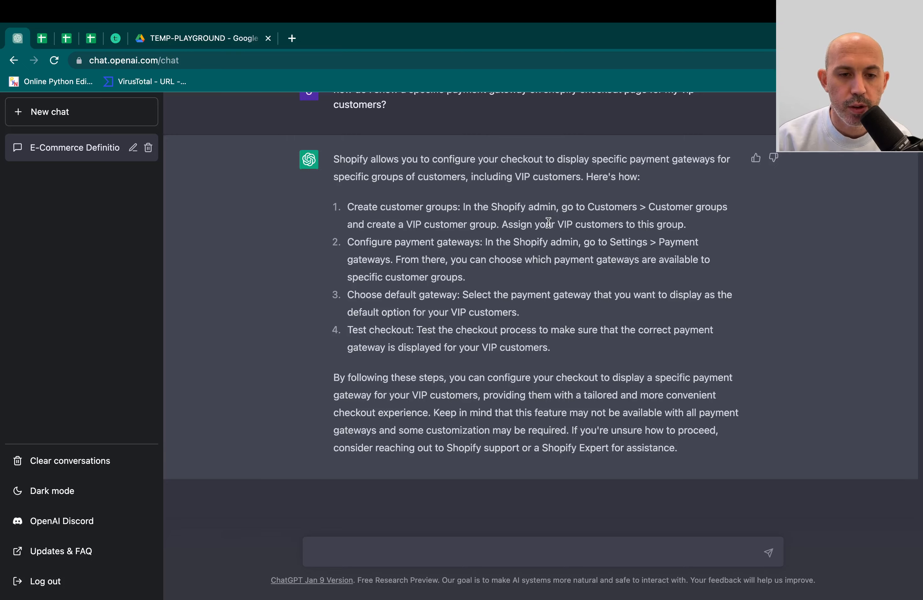
scroll(548, 223, "up", 8)
scroll(549, 222, "down", 8)
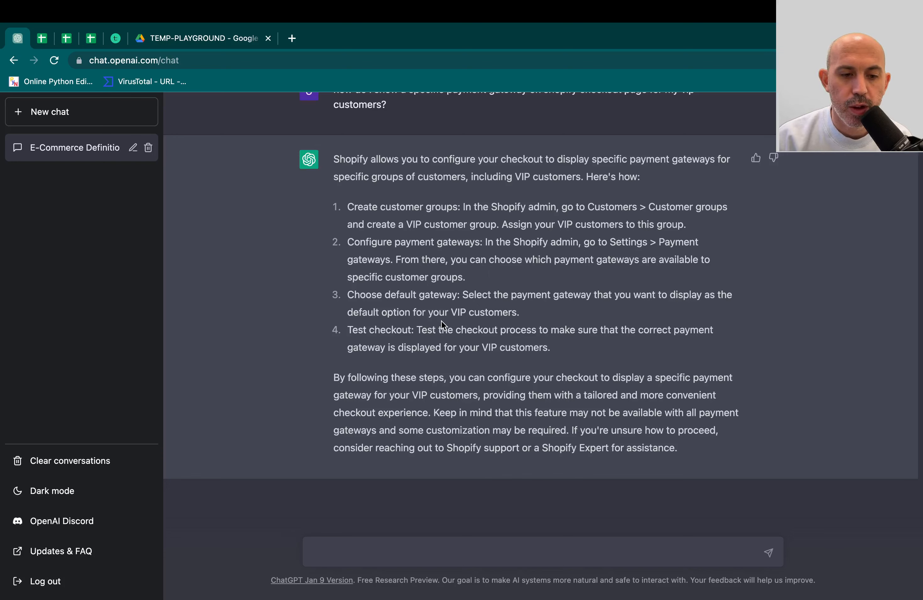
left_click_drag(348, 330, 408, 333)
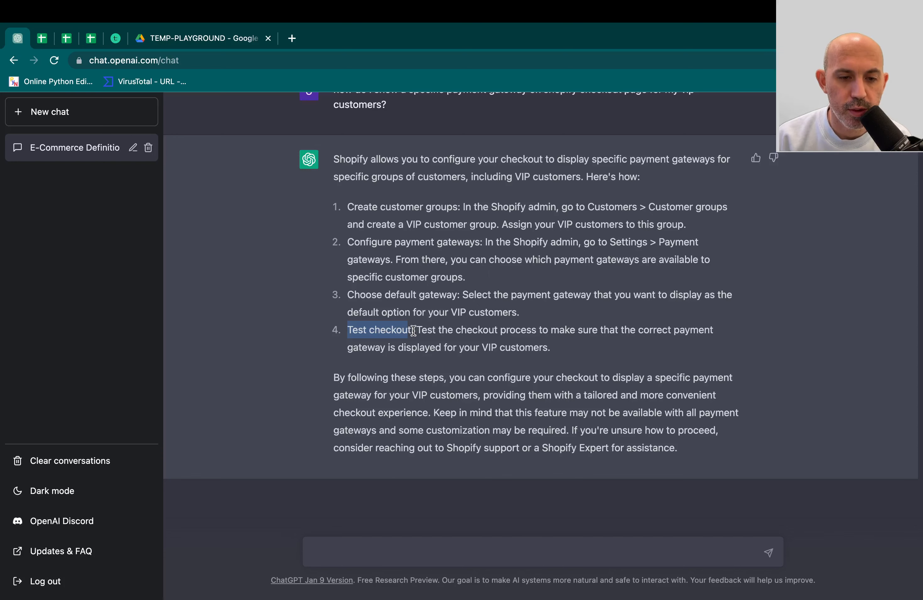
Send the question "how do i remove the powered by shopify on footer on my theme".
left_click(451, 554)
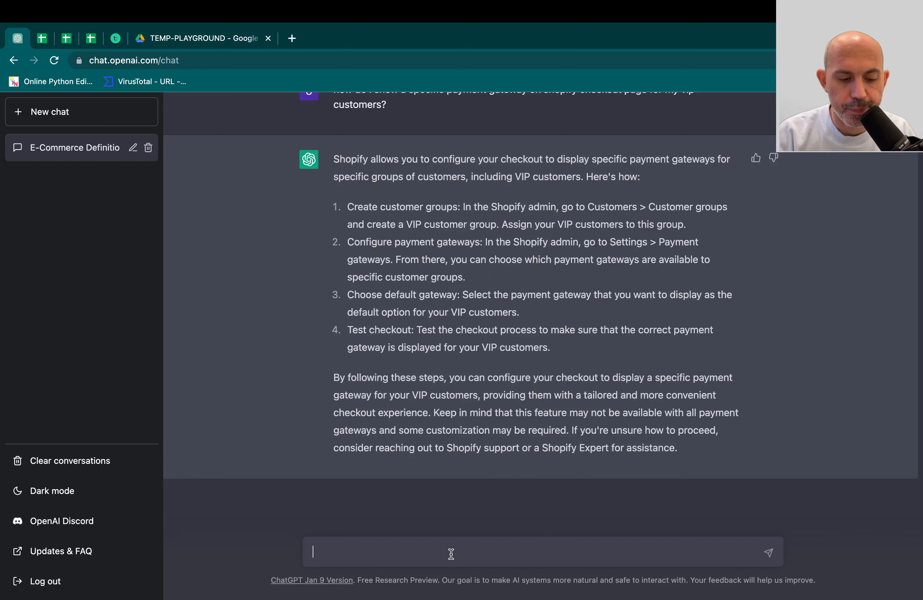
type("how do i re")
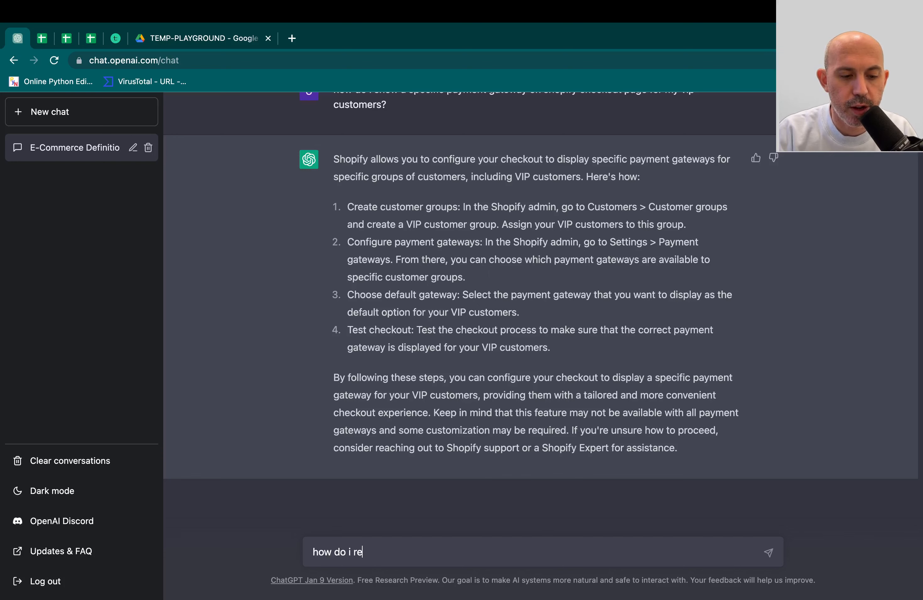
type("move the powered by shopify on goo")
key("BackSpace")
key("BackSpace")
key("BackSpace")
type("foo")
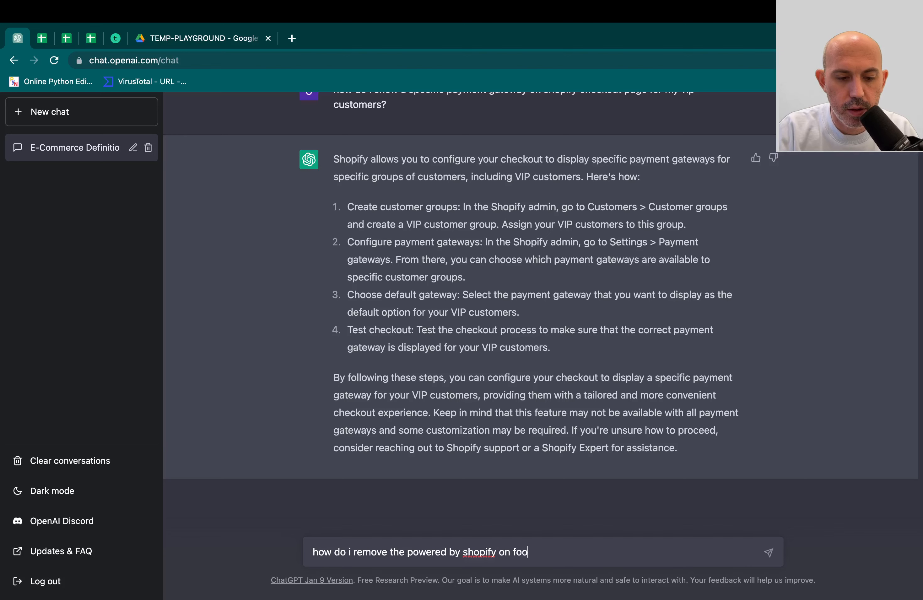
type("ter on my theme")
key("Return")
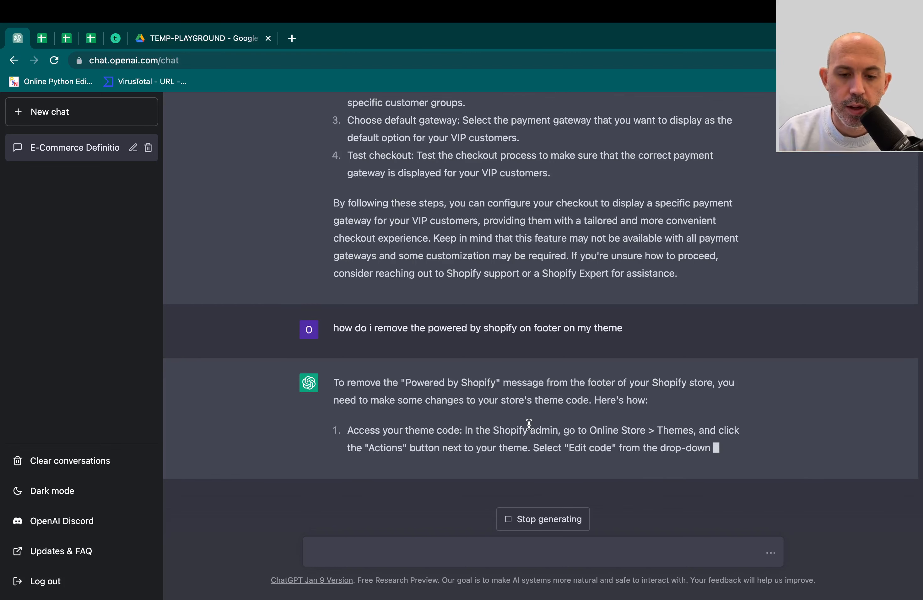
Examine the theme code instructions for removing the "Powered by Shopify" footer text and dismiss the incoming call notification.
triple_click(649, 429)
left_click(617, 402)
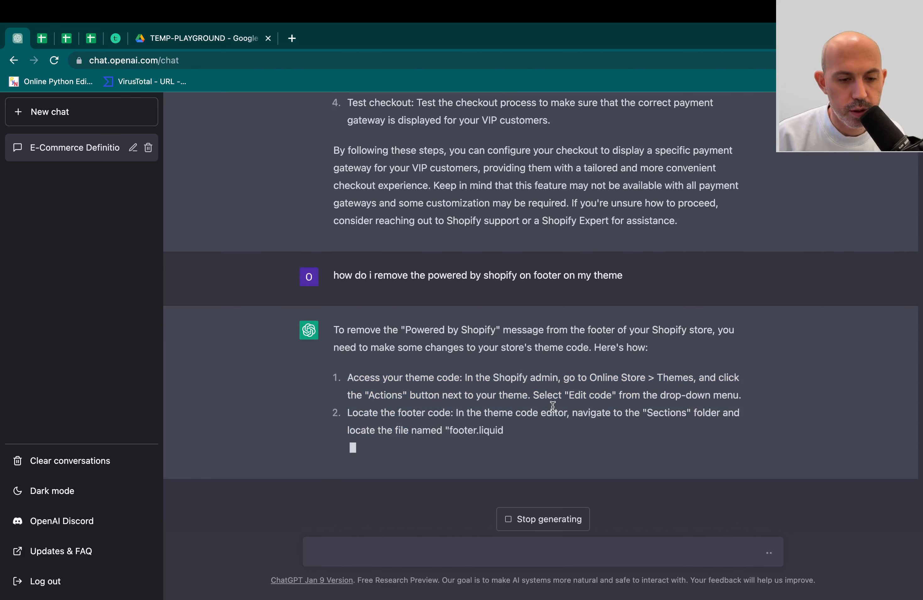
left_click_drag(557, 409, 373, 396)
left_click(436, 402)
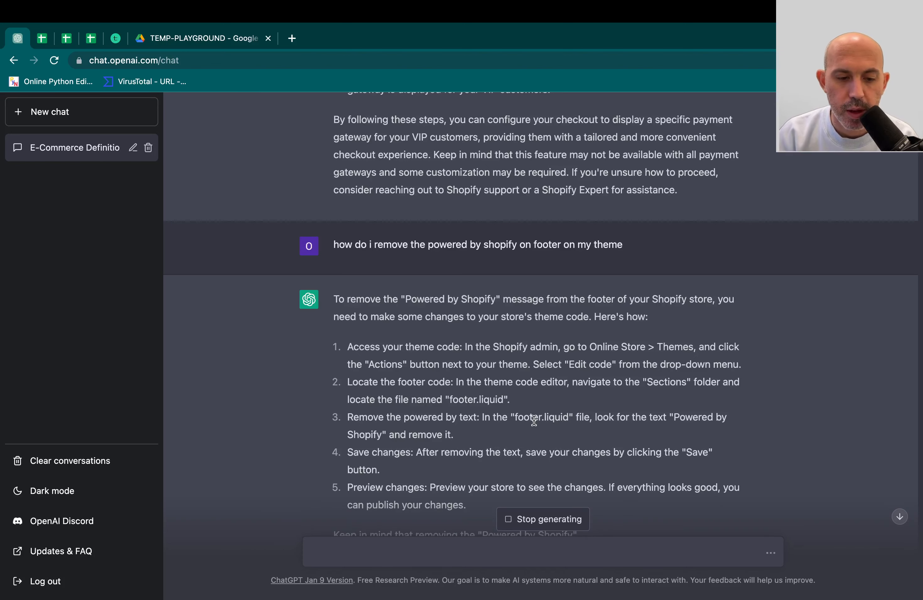
scroll(534, 421, "down", 3)
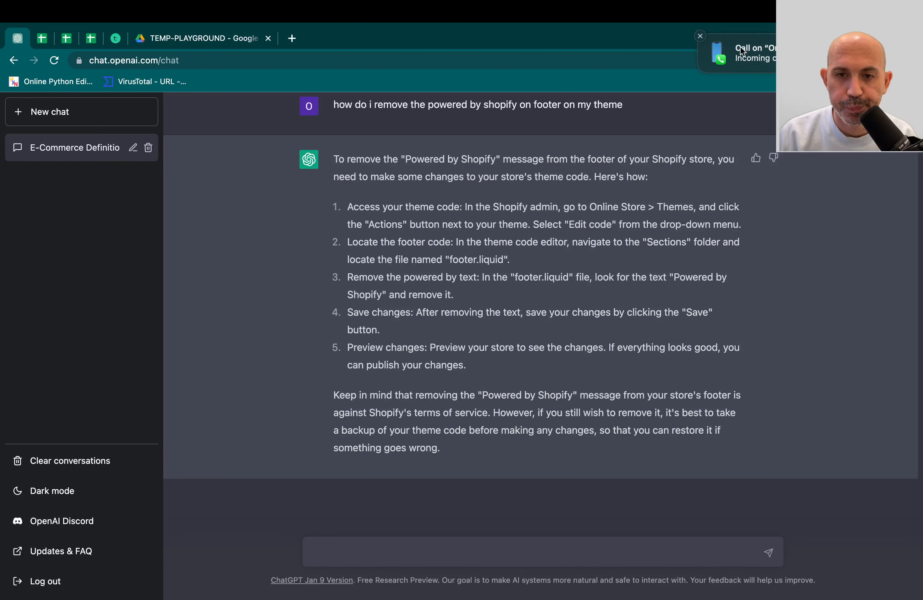
left_click(699, 37)
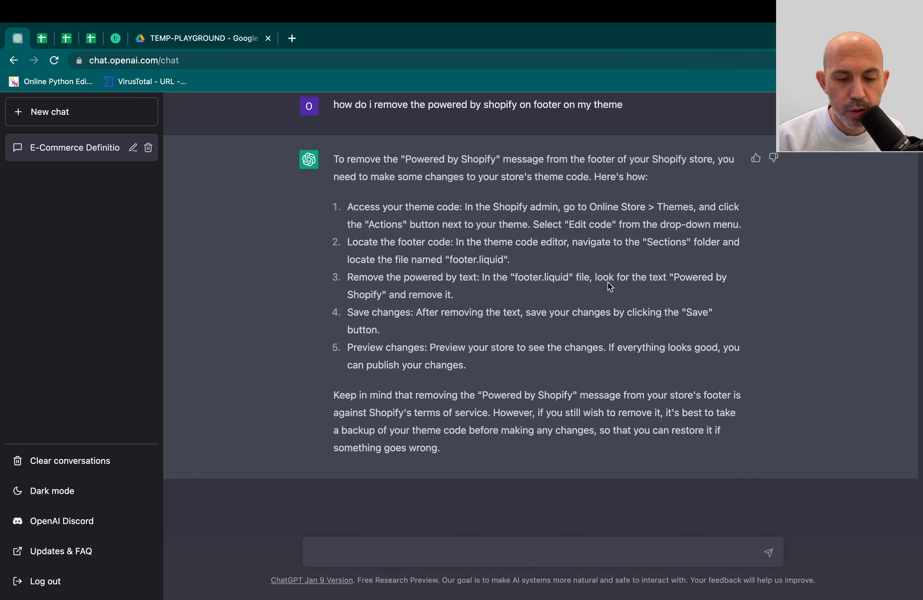